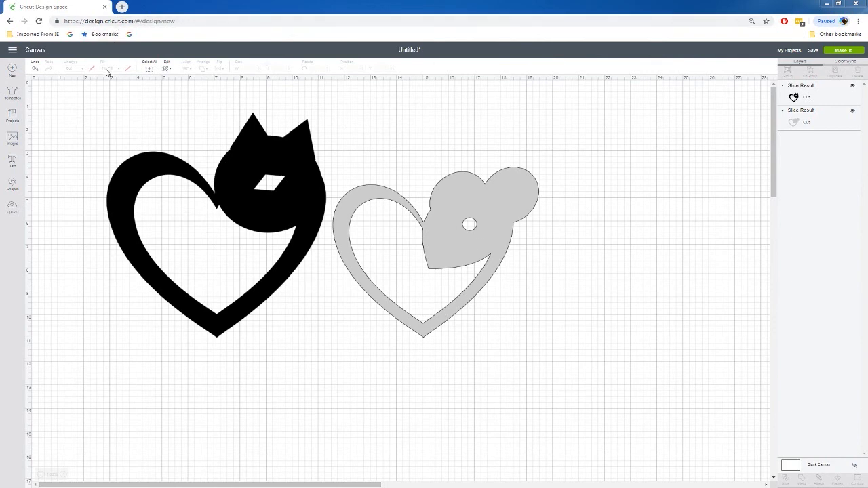
Clear the existing artwork and add a solid heart about 10.4 inches wide, placed in the upper-left part of the canvas
drag(60, 102, 592, 383)
key(Delete)
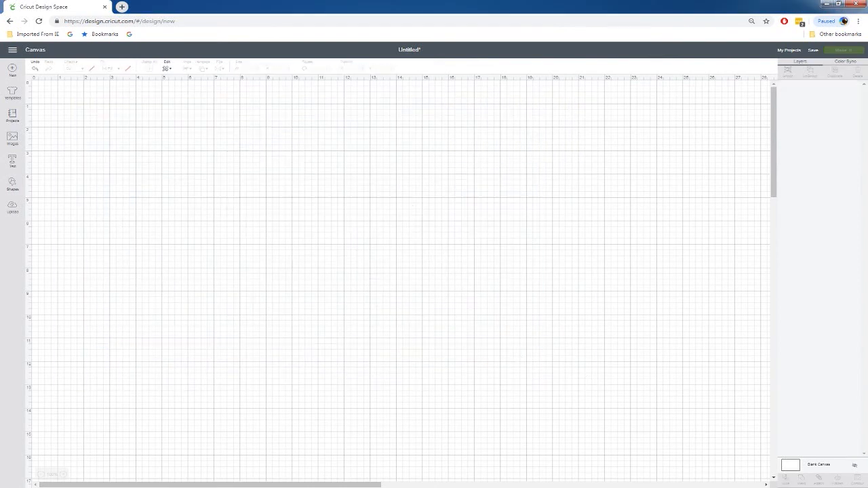
click(12, 184)
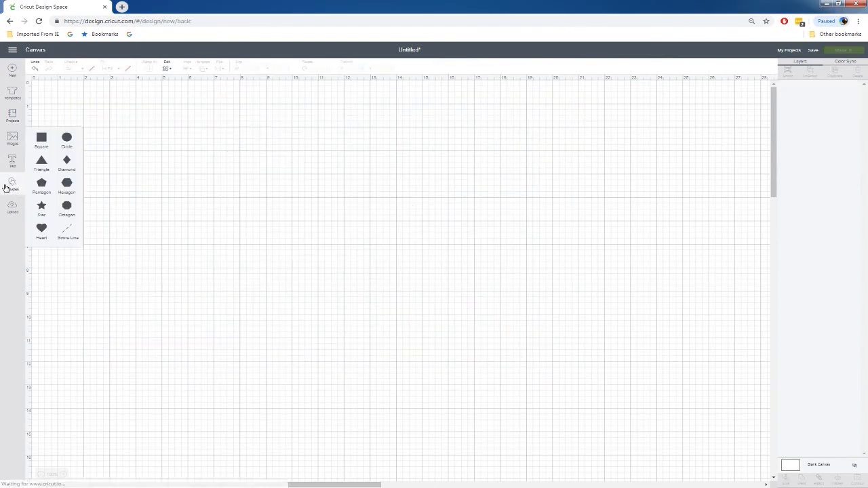
click(42, 229)
drag(139, 153, 204, 227)
drag(233, 272, 422, 432)
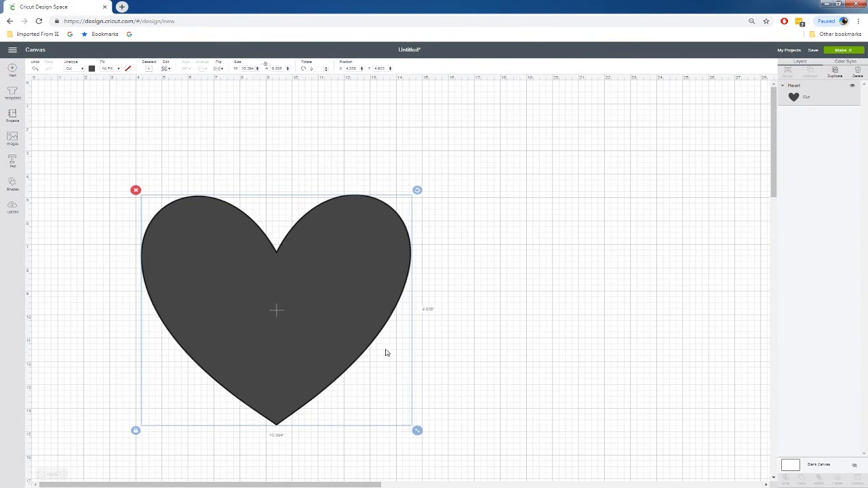
drag(322, 293, 318, 252)
Copy the heart, scale the copy down to about 8.2 inches wide and center it inside the larger heart
key(ctrl+c)
key(ctrl+v)
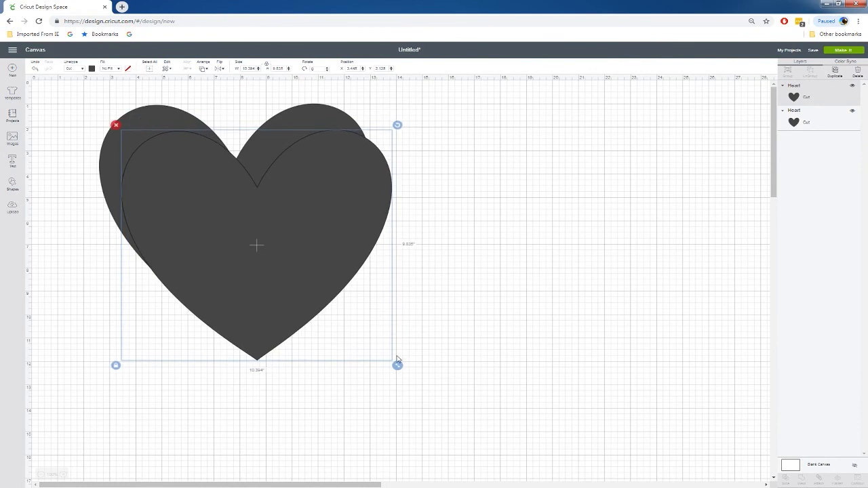
drag(398, 366, 331, 309)
drag(277, 239, 291, 236)
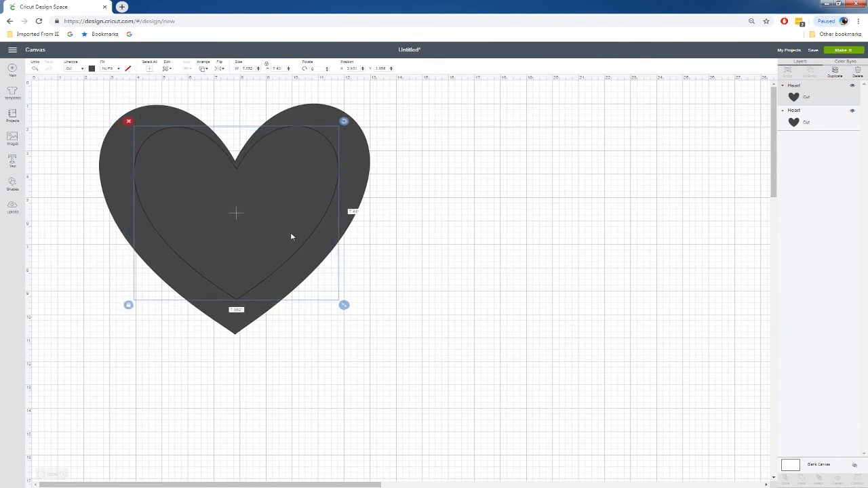
mouse_move(346, 312)
mouse_down()
mouse_move(332, 292)
mouse_move(353, 314)
mouse_up()
click(246, 236)
mouse_move(271, 244)
mouse_down()
mouse_move(263, 243)
mouse_move(271, 246)
mouse_up()
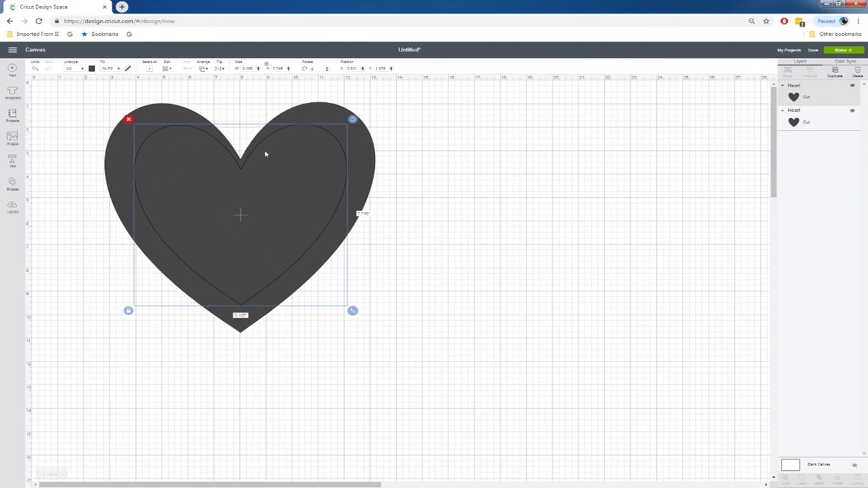
Slice the large heart with the smaller heart inside it
drag(453, 104, 167, 263)
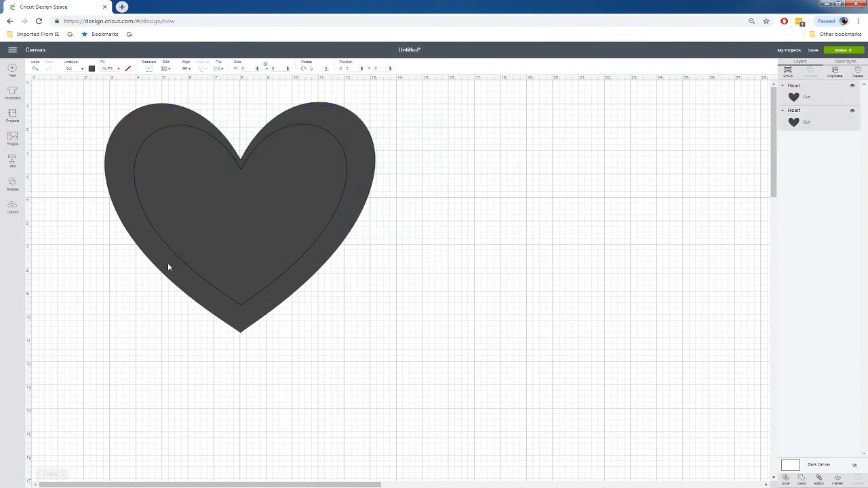
right_click(223, 218)
click(242, 347)
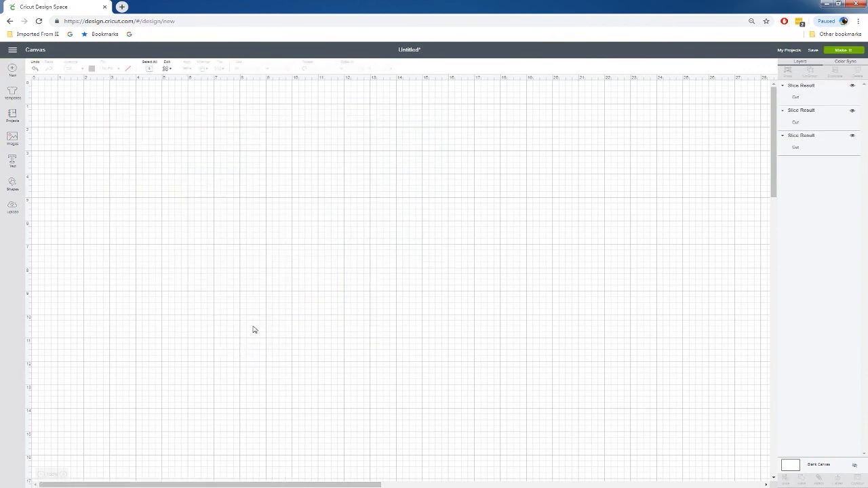
Delete the leftover inner heart pieces and move the remaining heart outline back toward the canvas center
drag(341, 121, 597, 127)
drag(100, 120, 306, 299)
key(Delete)
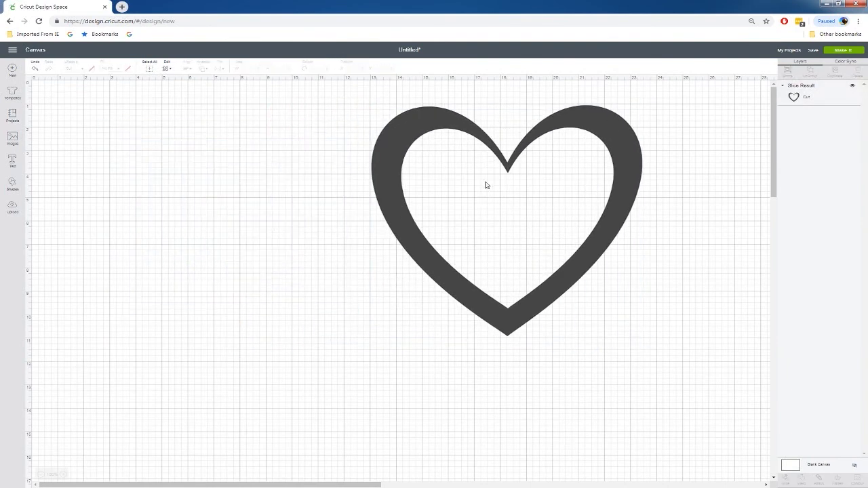
drag(497, 151, 295, 196)
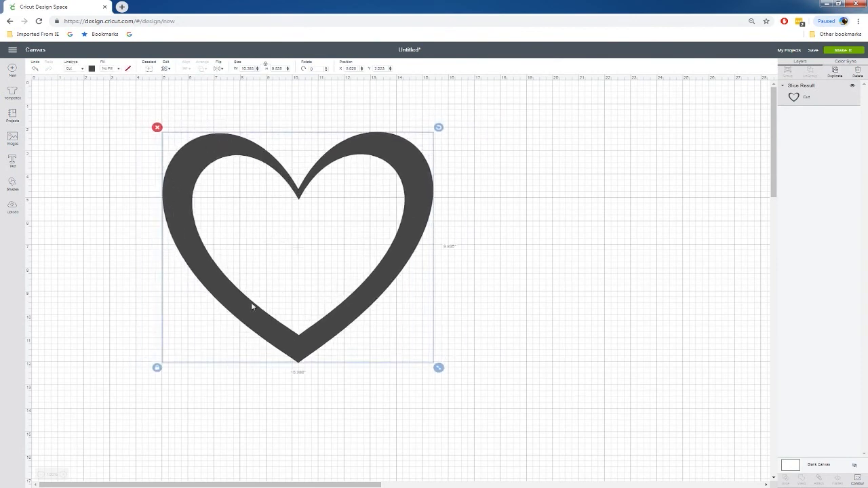
drag(302, 172, 353, 175)
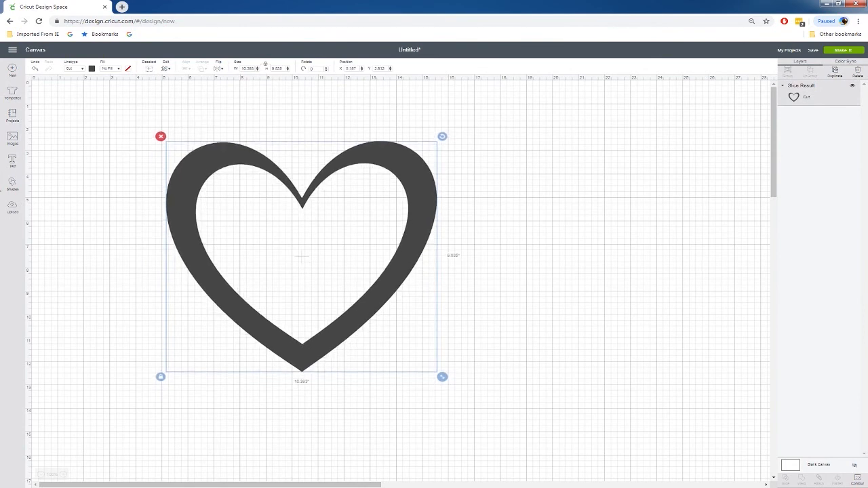
Add a second heart rotated about 43° and about 4.3 inches wide, placed inside the right lobe of the heart outline
click(13, 186)
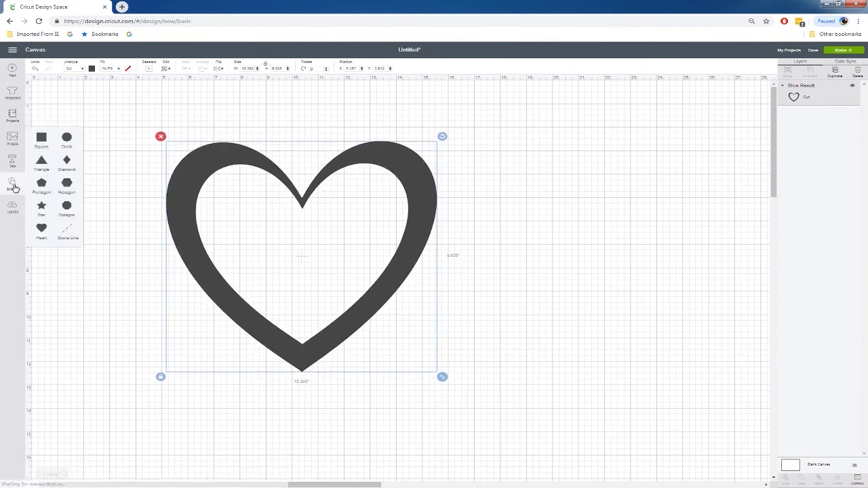
click(41, 229)
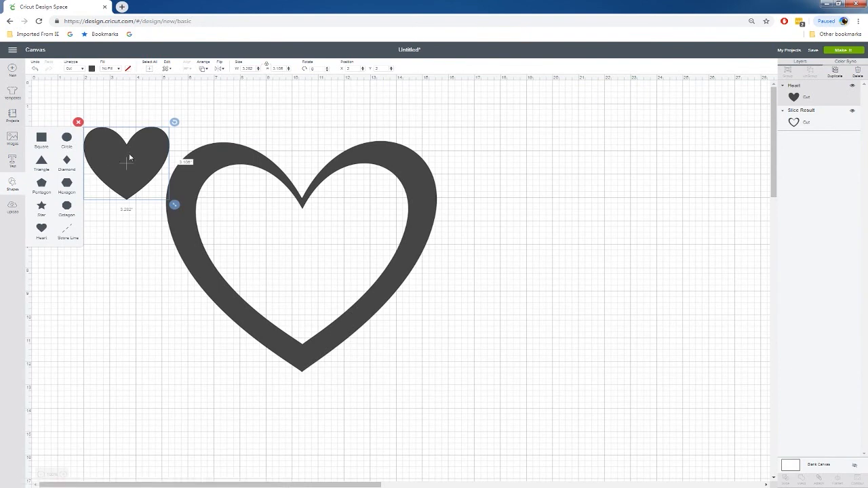
drag(129, 158, 173, 187)
drag(220, 149, 418, 193)
drag(410, 230, 442, 265)
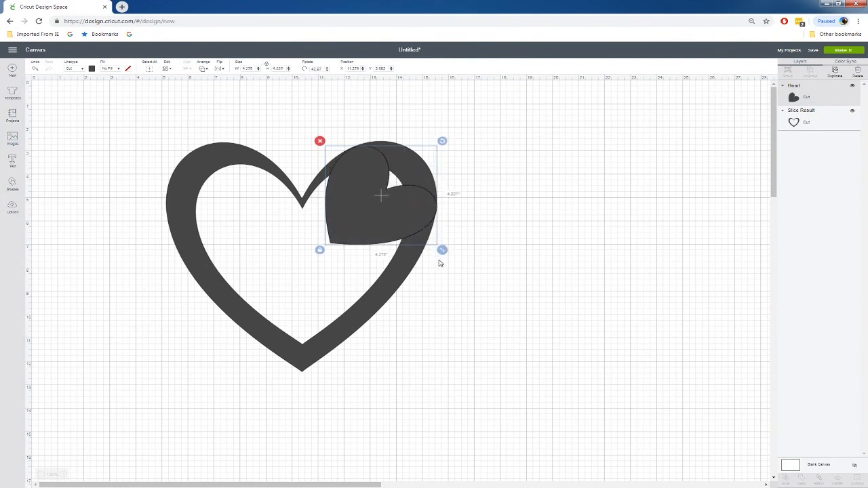
drag(358, 223, 333, 244)
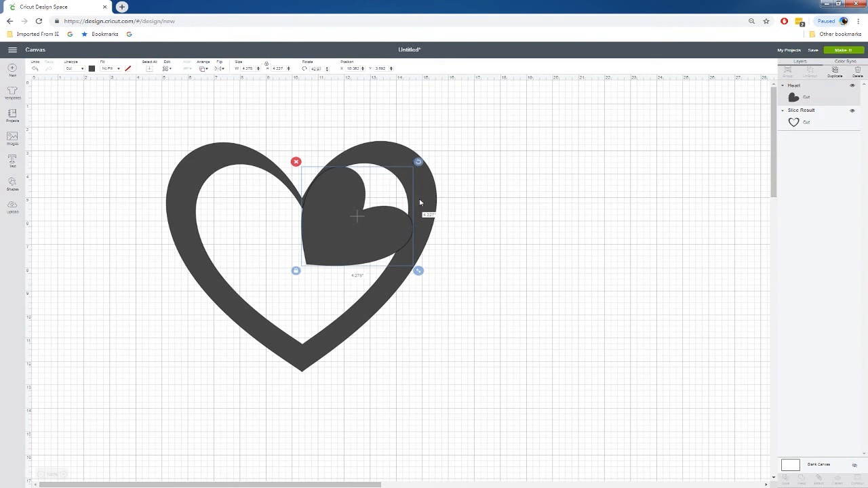
Add a circle stretched to about 3.6 by 3.4 inches, covering the gap in the outline's right lobe
click(12, 184)
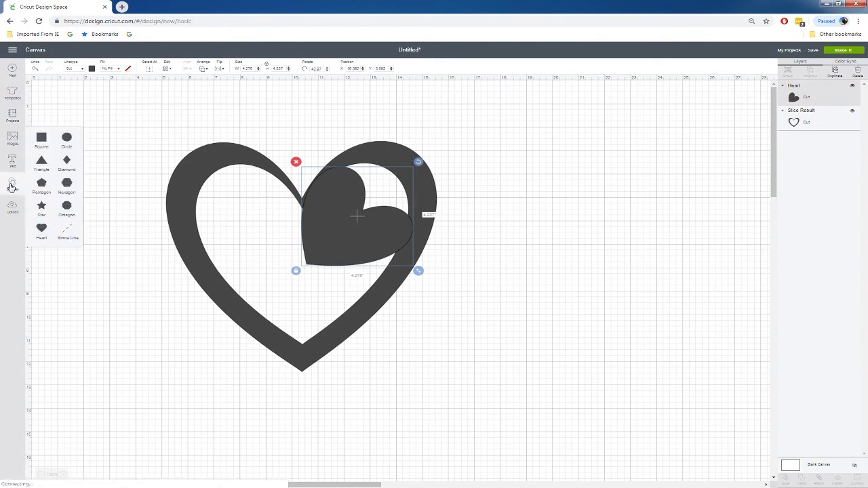
click(66, 139)
drag(166, 174, 388, 193)
drag(415, 231, 429, 239)
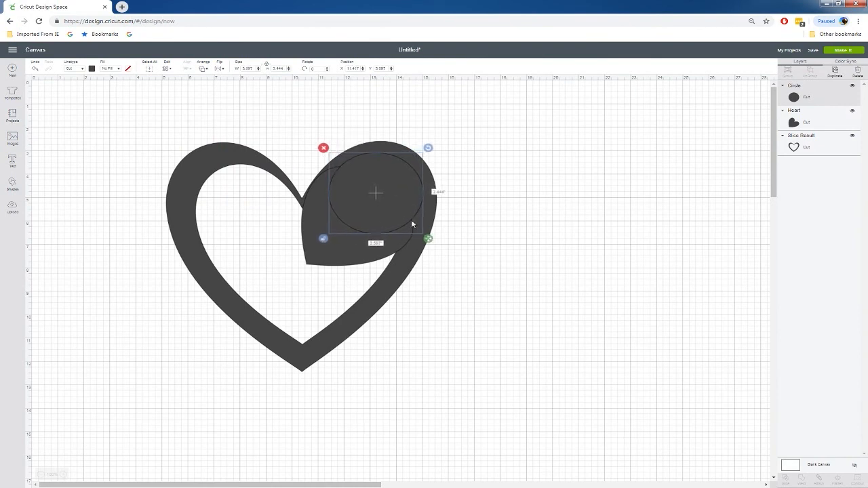
Nudge the small heart slightly left and weld it with the circle and the heart outline into one shape
drag(452, 124, 242, 369)
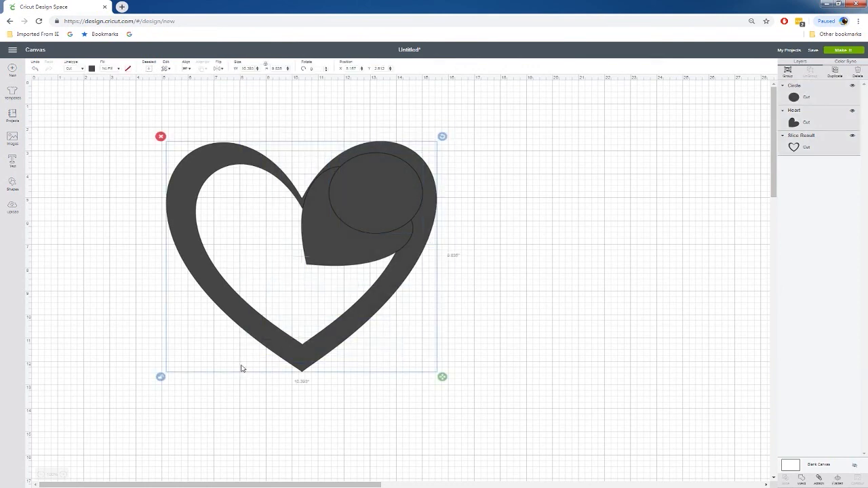
click(484, 215)
click(312, 222)
drag(312, 222, 309, 224)
drag(474, 129, 228, 381)
right_click(331, 246)
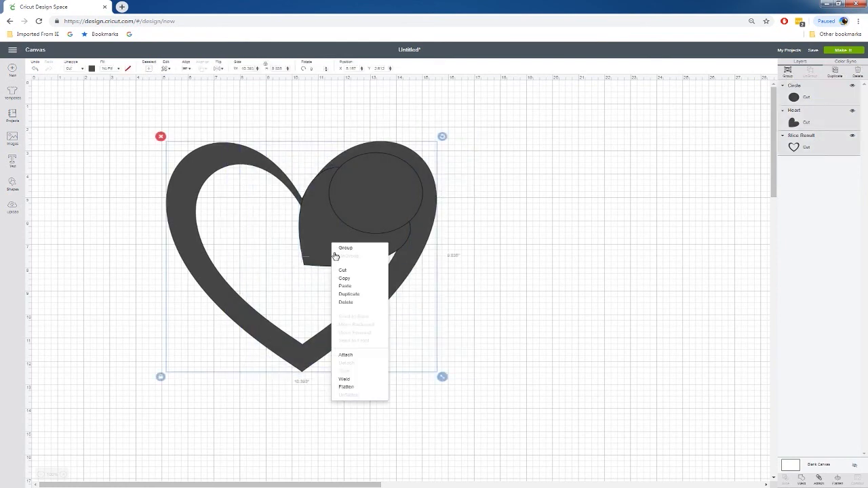
click(350, 391)
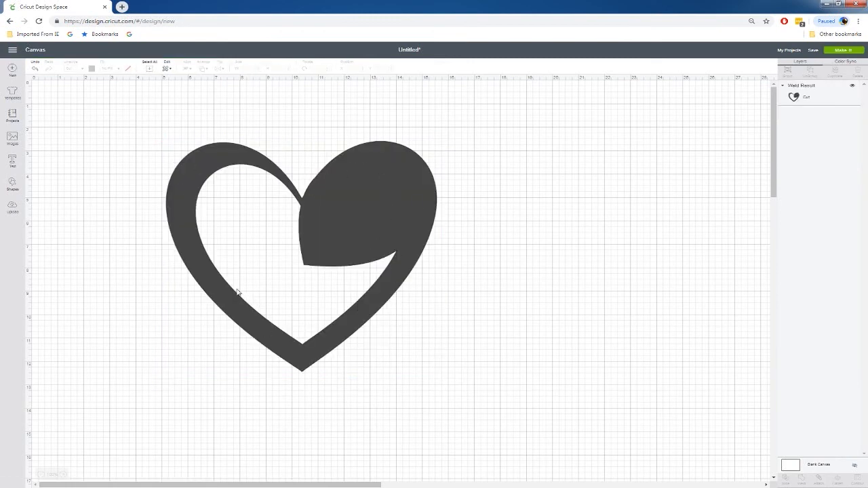
Add an oval ear about 3.9 by 3.2 inches on the upper right of the head, rotated to about 314°
click(12, 184)
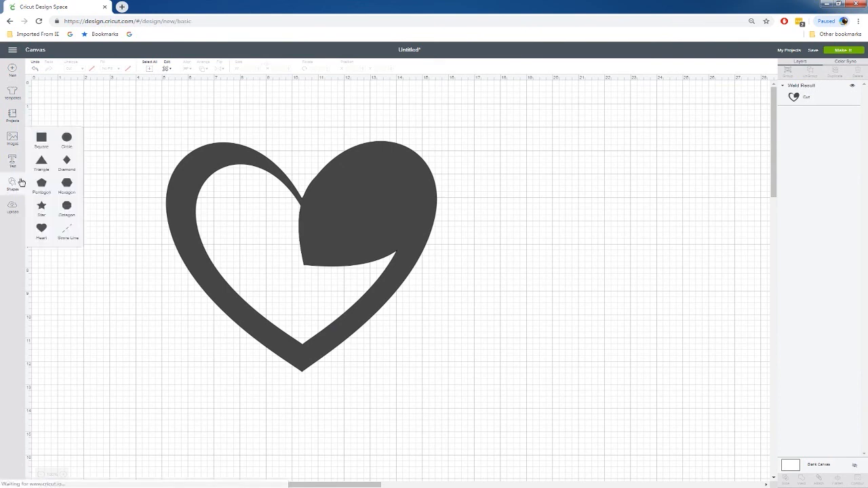
click(68, 138)
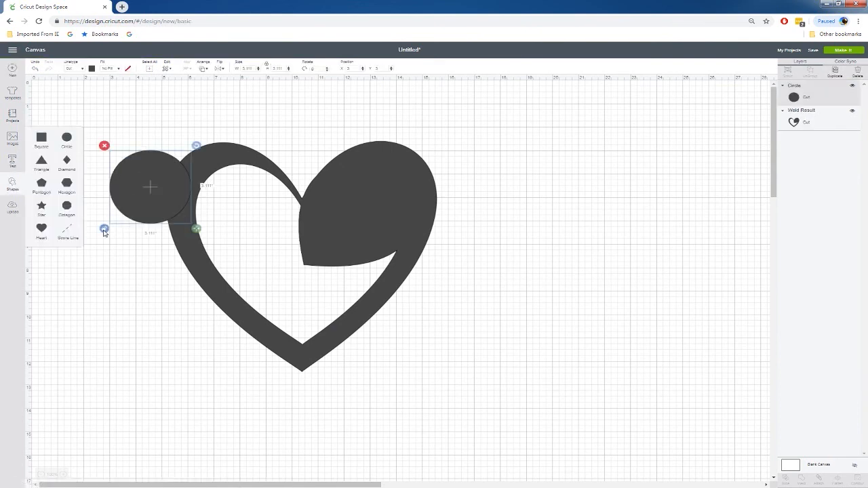
drag(196, 228, 219, 231)
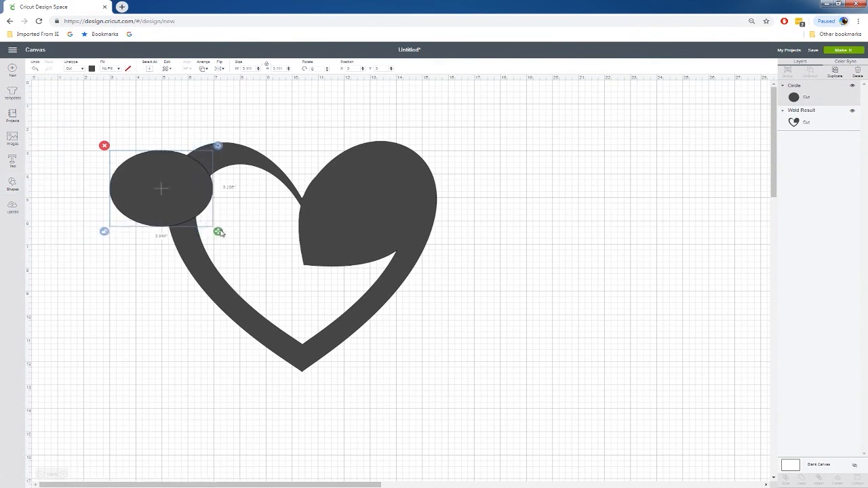
drag(159, 187, 440, 164)
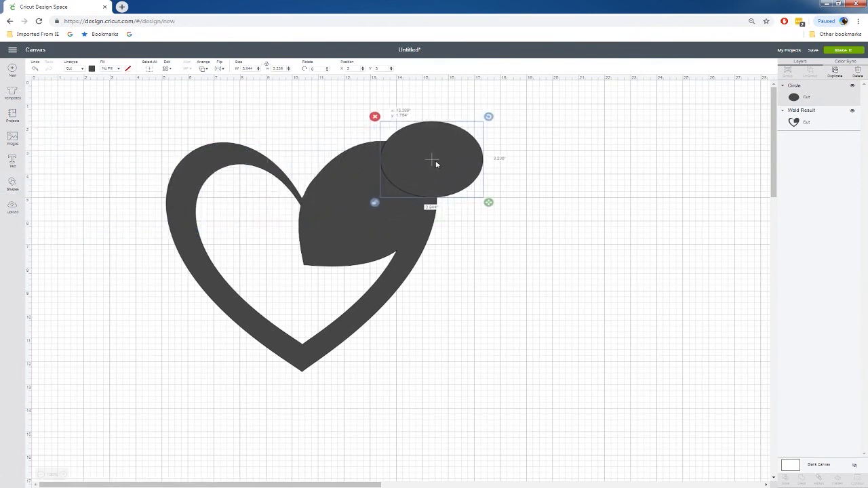
drag(489, 117, 474, 97)
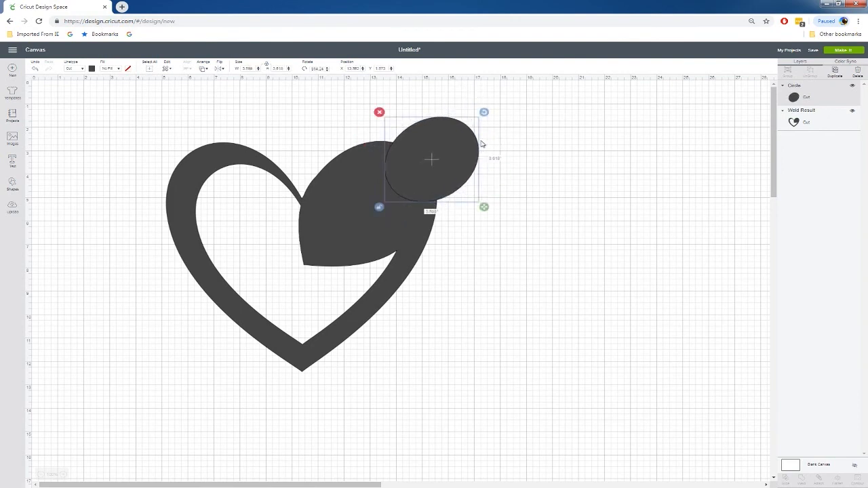
Duplicate the oval ear, set the copy aside and weld the original to the heart shape
key(ctrl+d)
drag(479, 147, 581, 179)
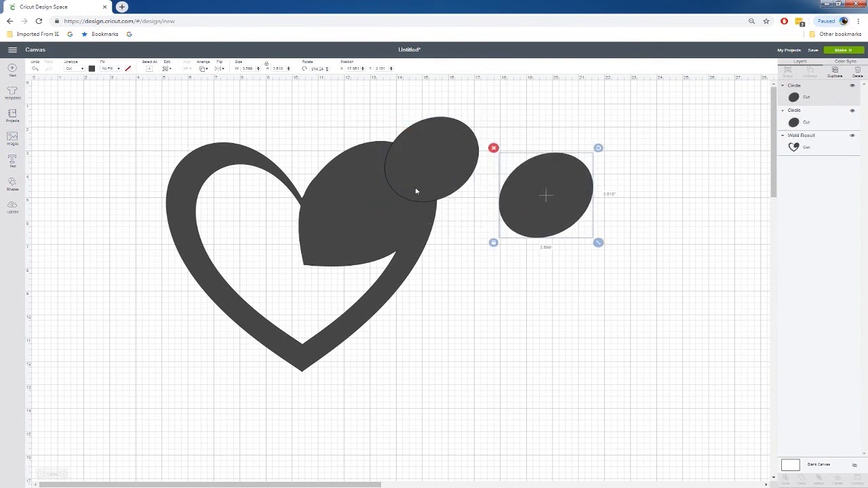
drag(490, 116, 326, 238)
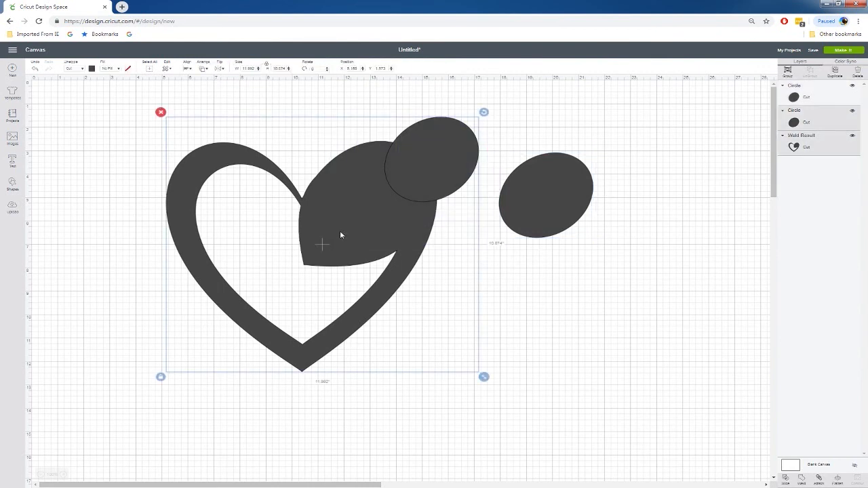
right_click(340, 235)
click(359, 370)
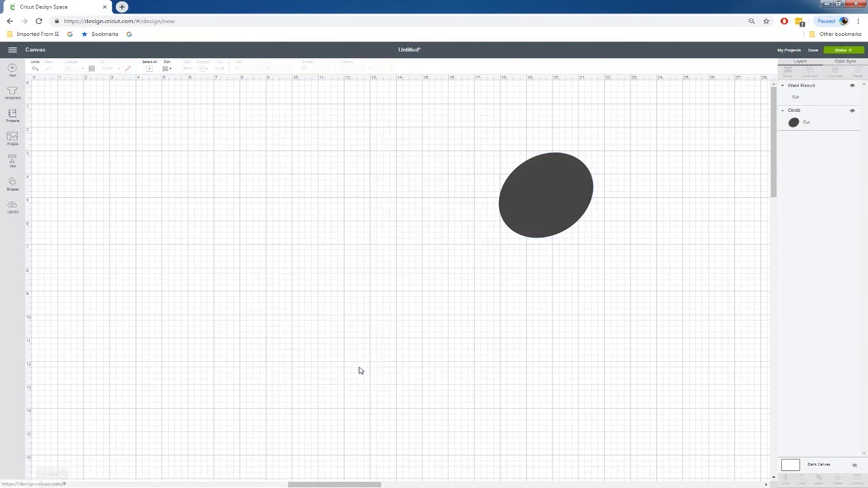
Place the spare oval as the head's left ear, narrowed to about 3 inches, and shift the heart shape slightly left and down
drag(544, 212, 345, 182)
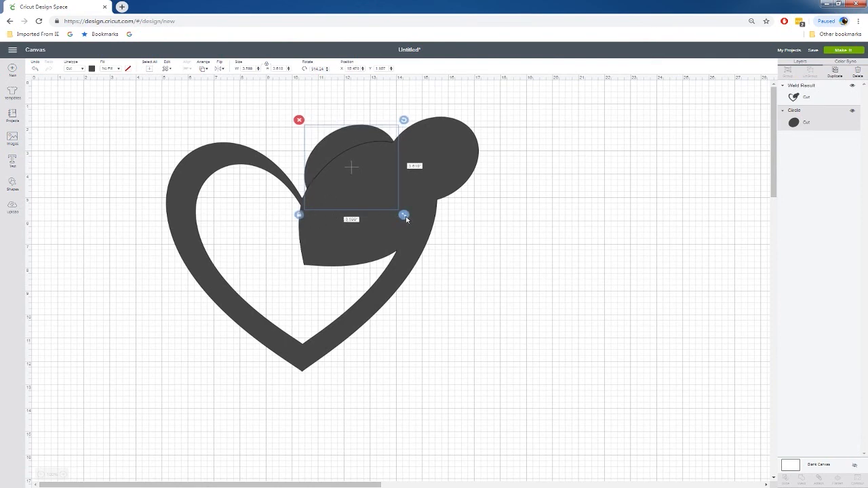
click(299, 215)
drag(404, 215, 389, 216)
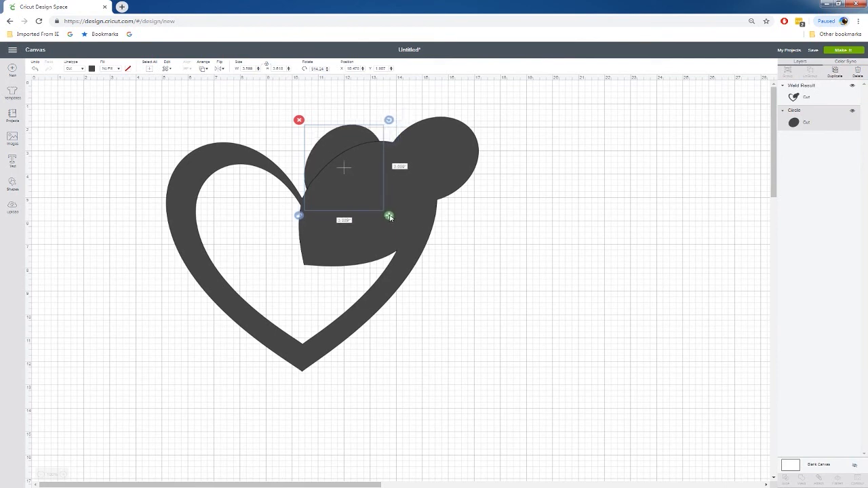
mouse_move(340, 140)
mouse_down()
mouse_move(348, 138)
mouse_move(325, 149)
mouse_up()
Weld the left ear to the heart and head shape
drag(517, 121, 269, 282)
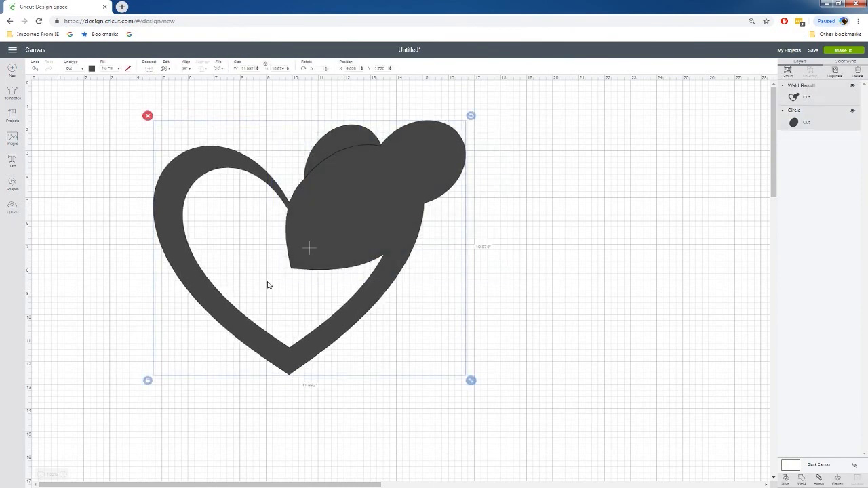
right_click(319, 237)
click(344, 371)
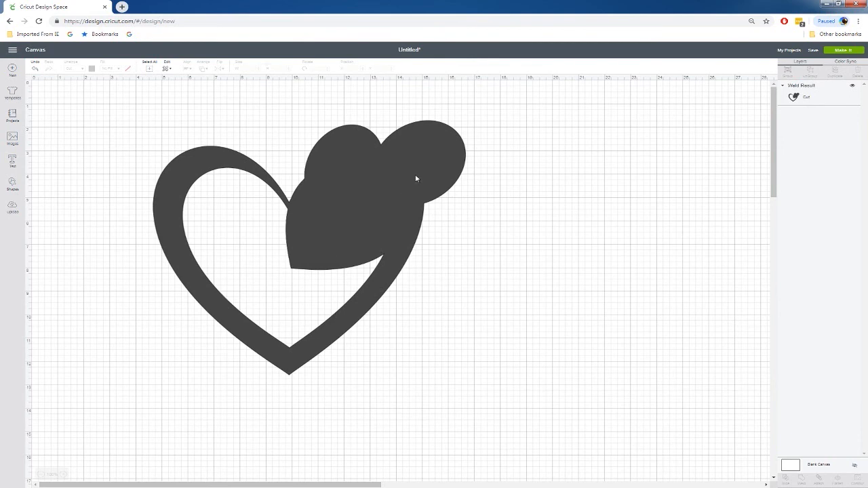
Scale the finished heart silhouette down to about 6.6 inches wide and move it to the right side of the canvas
drag(381, 197, 664, 173)
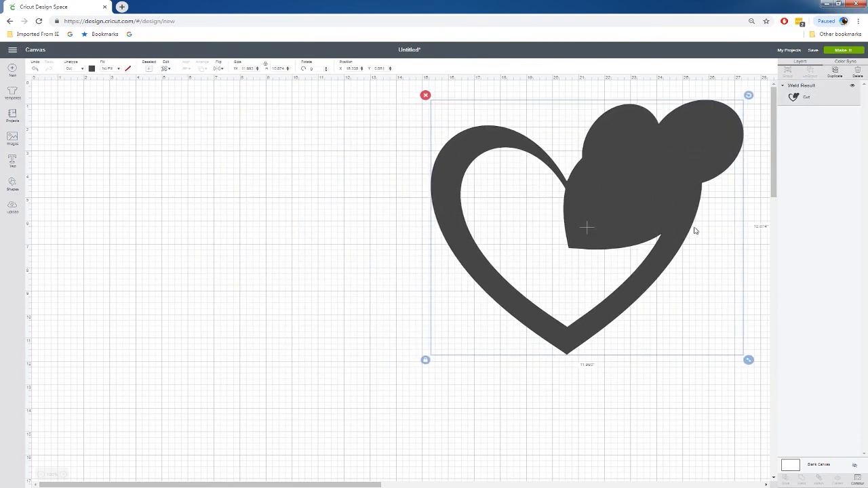
drag(749, 361, 640, 266)
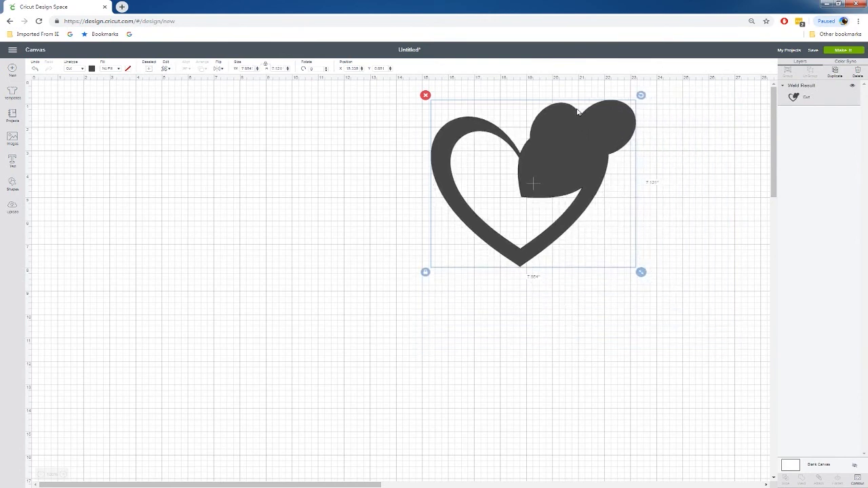
drag(583, 158, 681, 163)
drag(742, 276, 709, 248)
drag(648, 153, 664, 179)
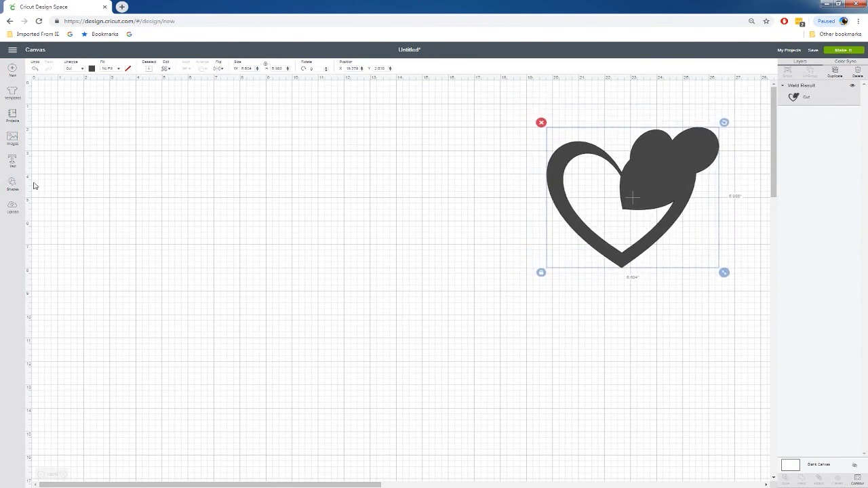
Add a new heart shape beside the finished silhouette and enlarge it to about 10.8 inches wide
click(13, 185)
click(41, 232)
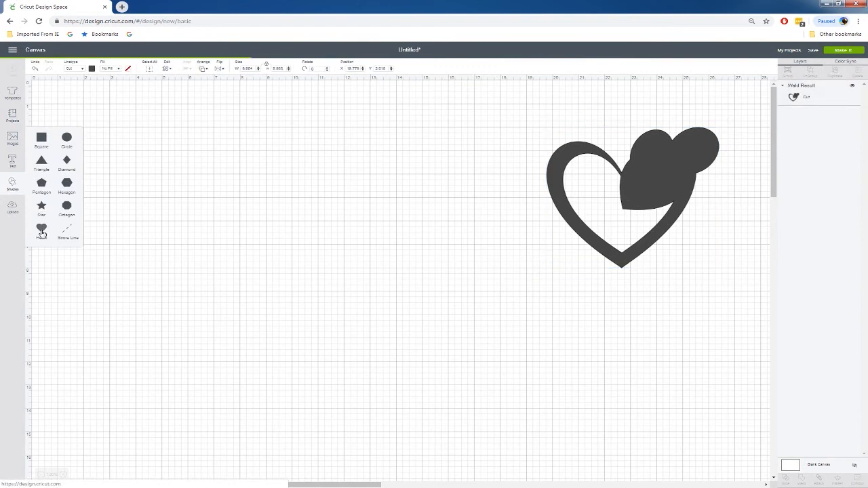
click(161, 198)
drag(213, 240, 415, 372)
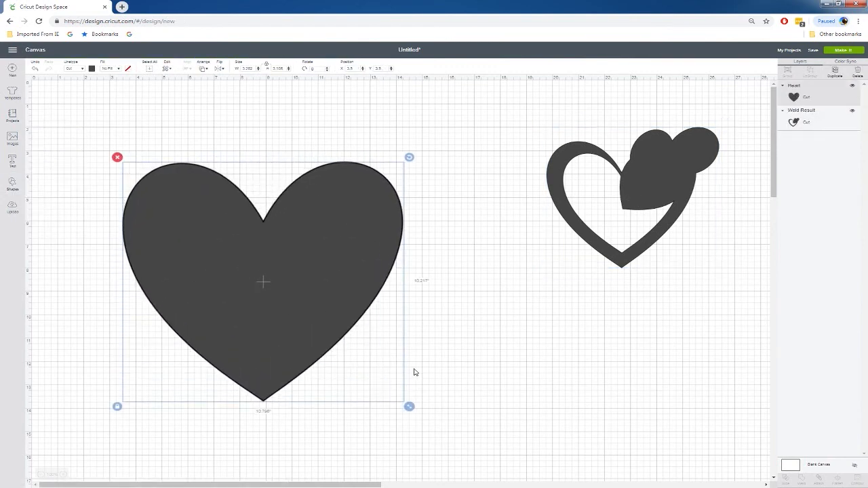
Duplicate the large heart, scale the copy to about 8.2 inches wide and center it inside the original
key(ctrl+d)
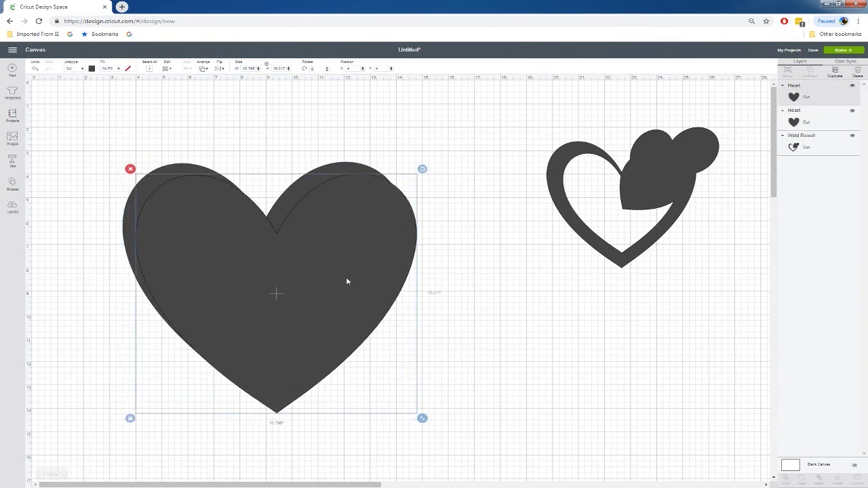
drag(423, 423, 353, 371)
mouse_move(280, 282)
mouse_down()
mouse_move(290, 292)
mouse_move(292, 284)
mouse_up()
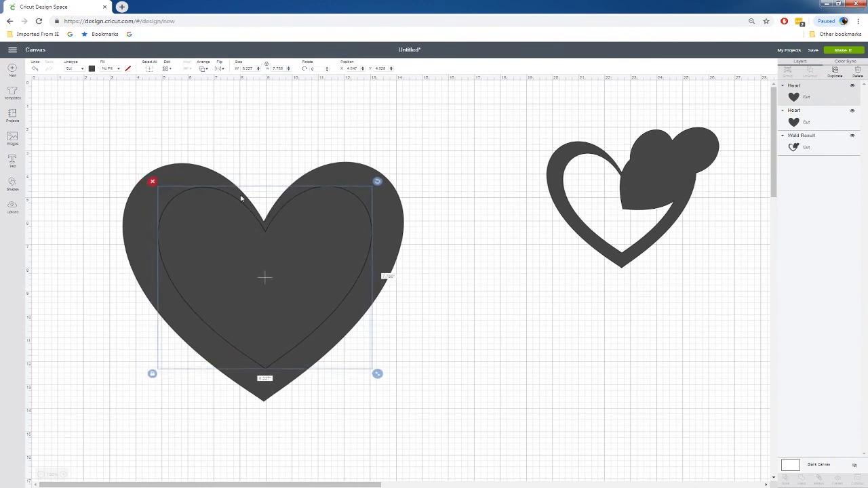
drag(242, 245, 242, 257)
Slice the two overlapping hearts and delete the solid inner pieces, keeping only the heart outline
drag(80, 128, 354, 407)
right_click(299, 306)
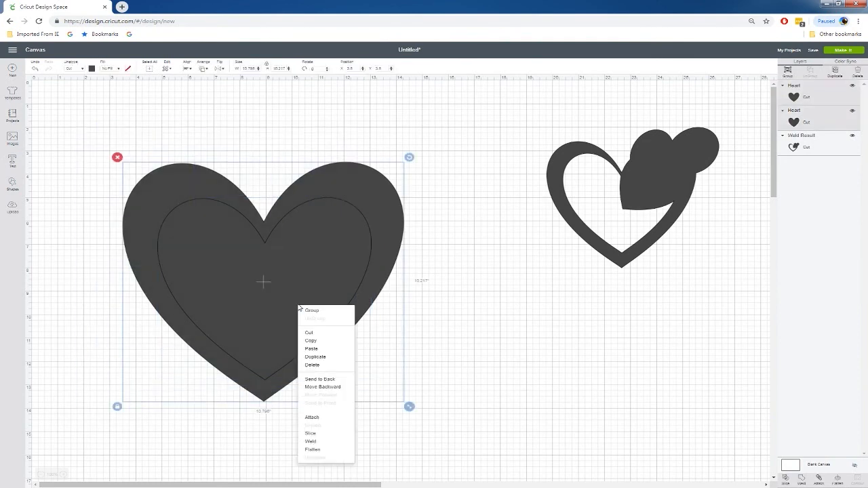
click(312, 433)
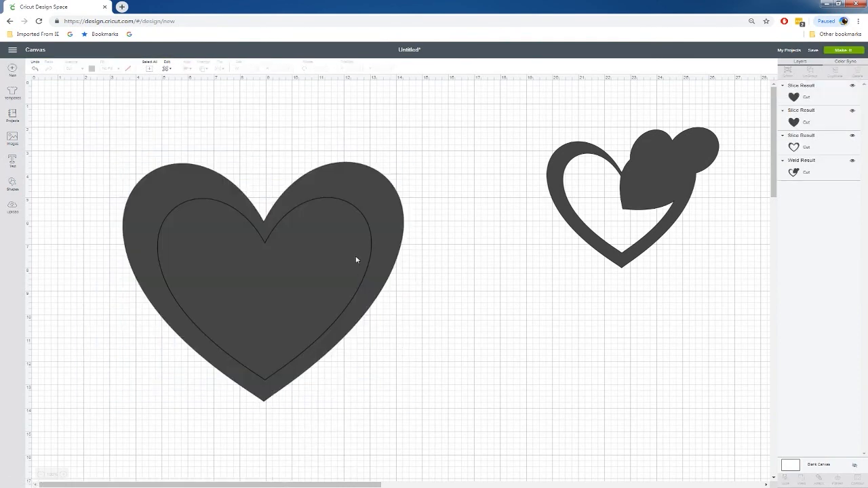
drag(352, 192, 592, 333)
drag(132, 170, 270, 296)
key(Delete)
drag(602, 350, 376, 190)
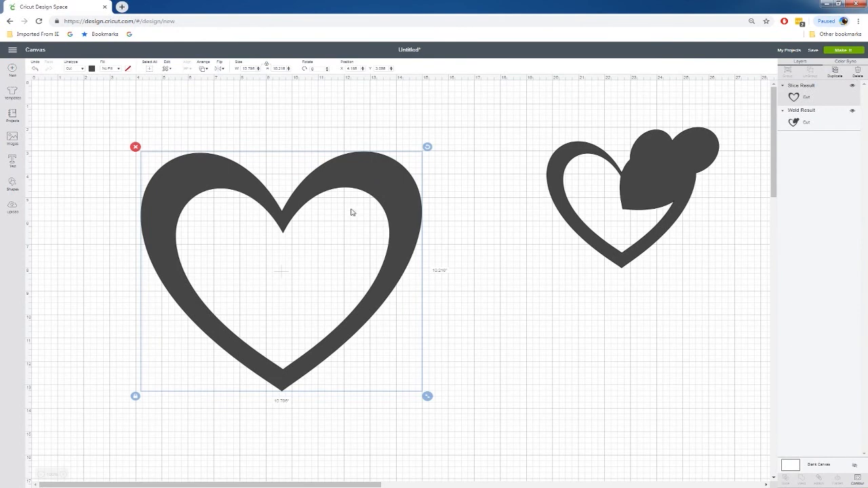
Add a circle, enlarge it to about 4.5 inches and place it inside the heart outline's right lobe as the head
click(13, 183)
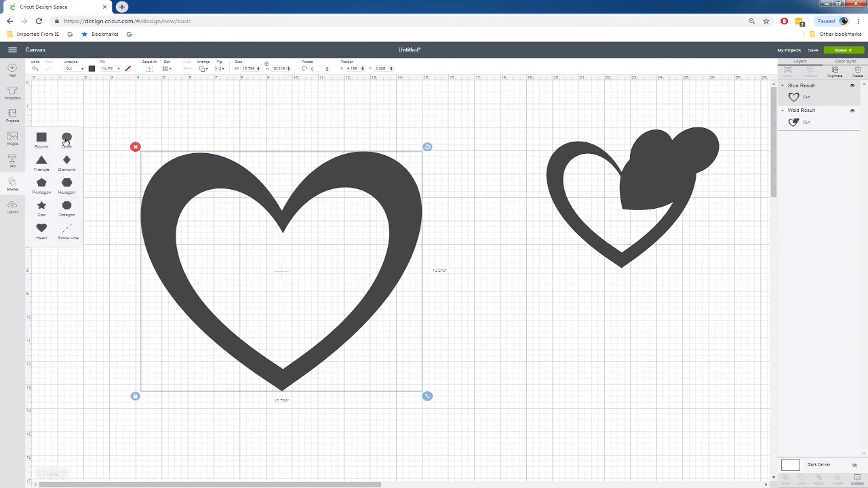
click(67, 138)
drag(154, 206, 304, 228)
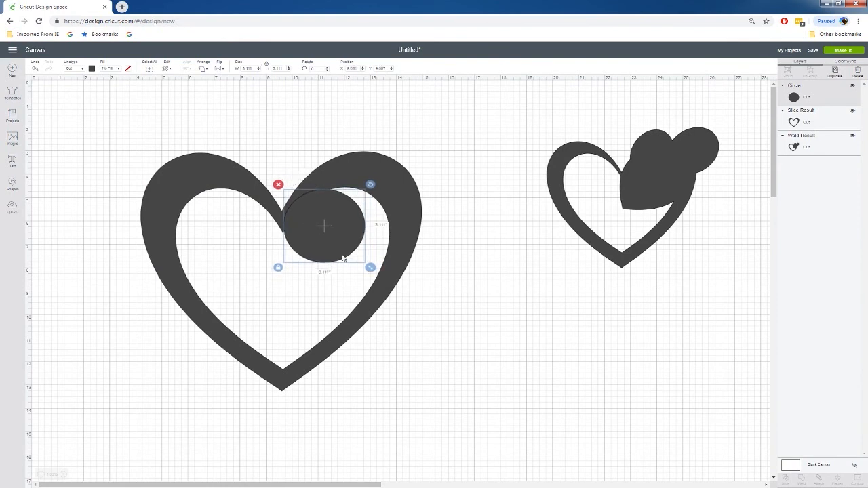
drag(369, 268, 407, 282)
drag(346, 252, 341, 238)
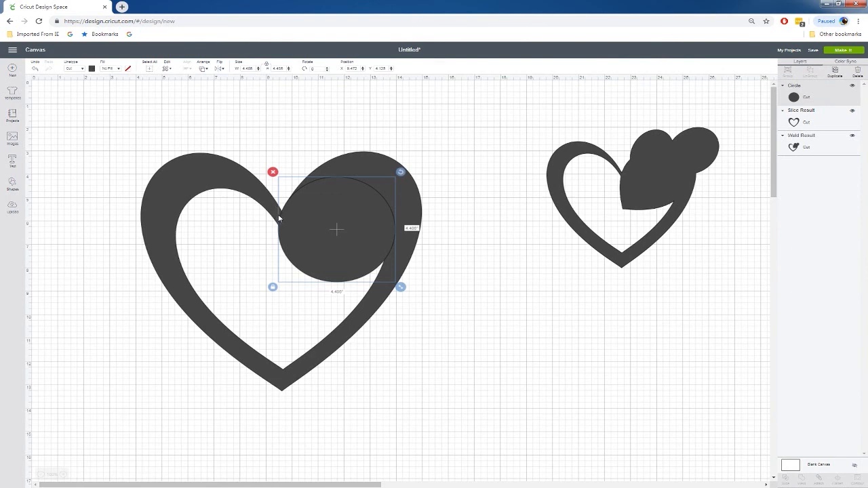
Try welding the head circle to the heart outline, and undo the weld
drag(438, 128, 291, 305)
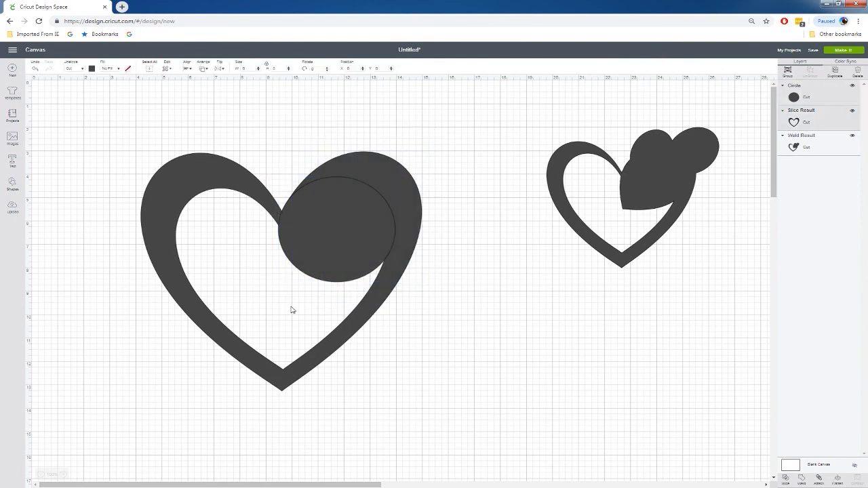
right_click(323, 250)
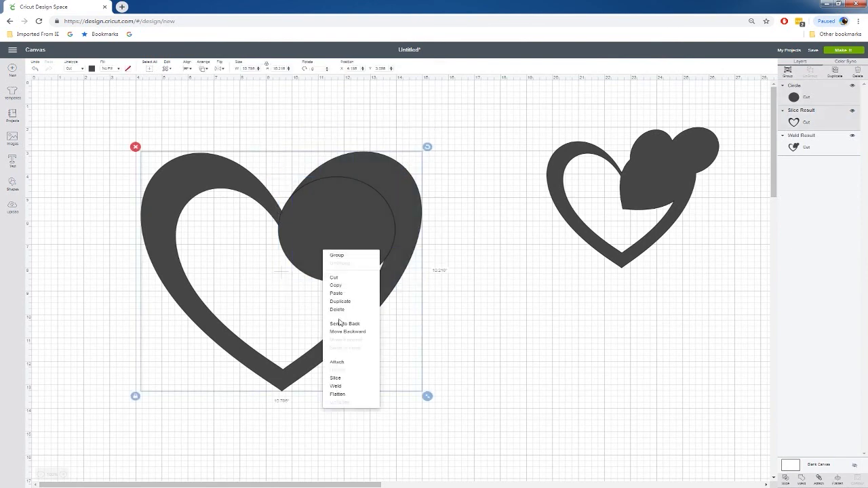
click(336, 386)
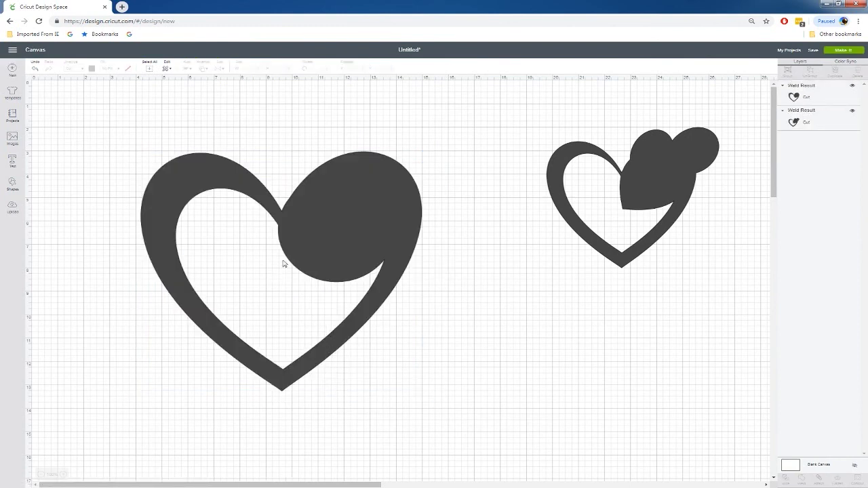
click(35, 71)
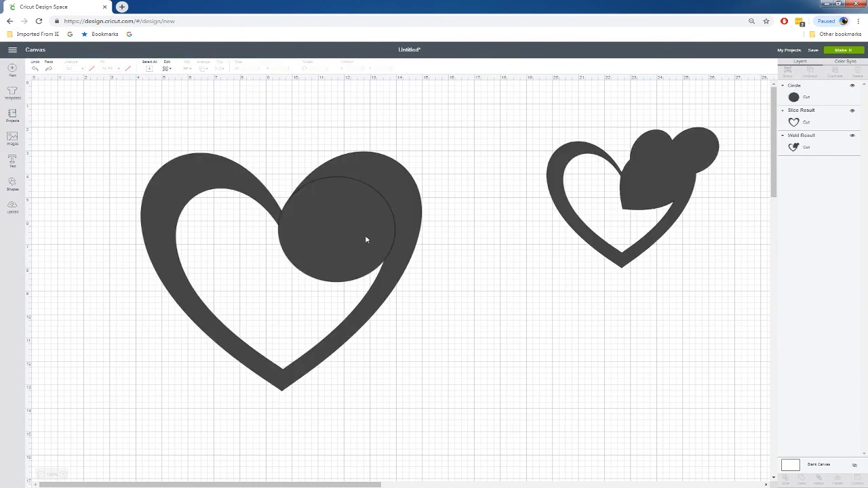
Shrink the head circle to about 4.1 inches and refit it within the heart outline's right lobe
drag(350, 246, 356, 242)
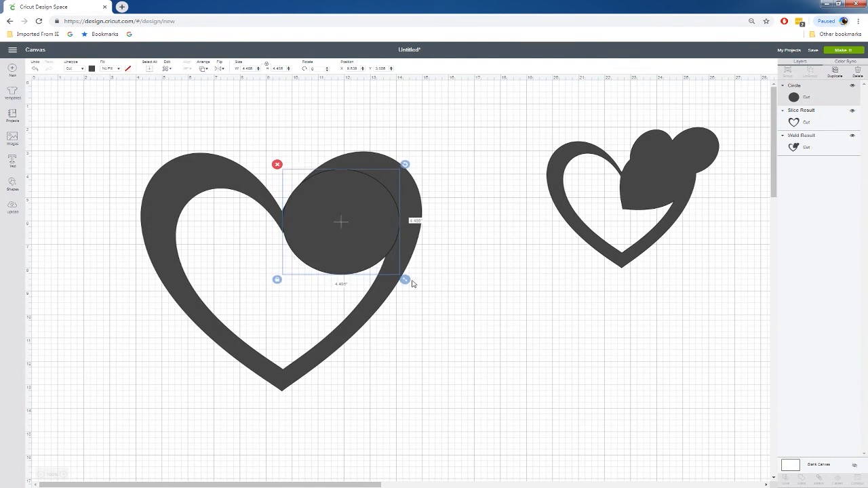
drag(404, 282, 394, 284)
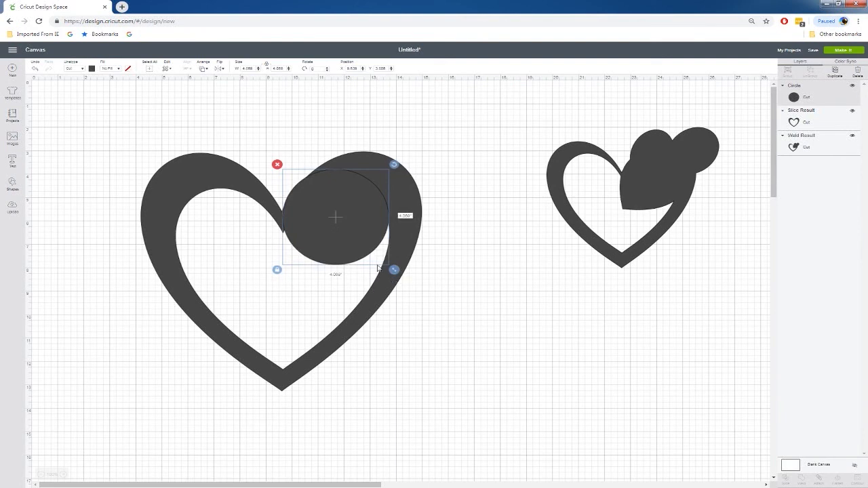
drag(341, 234, 341, 240)
Weld the resized head circle to the heart outline
drag(267, 128, 387, 309)
right_click(369, 235)
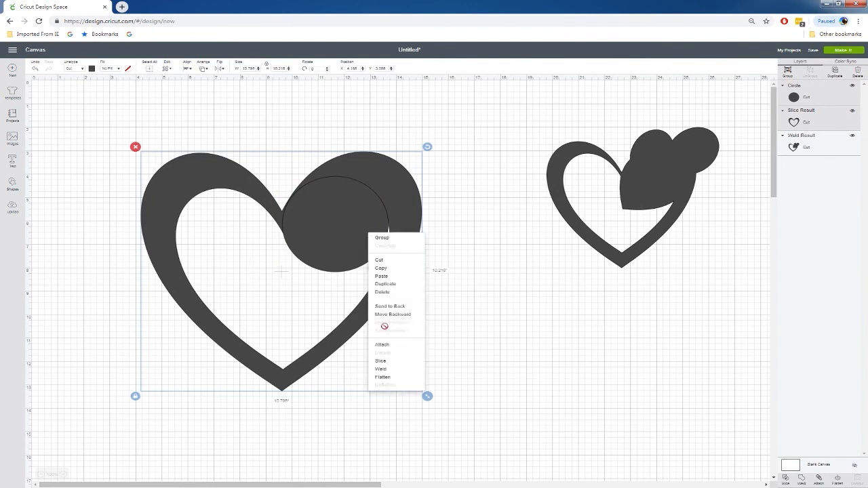
click(388, 366)
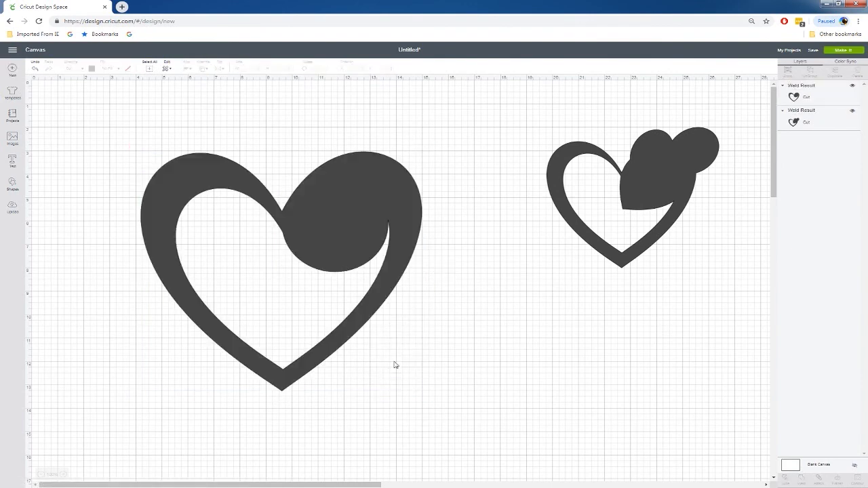
Add a diamond, duplicate it and place the copy on top of the head as a pointed right ear
click(13, 183)
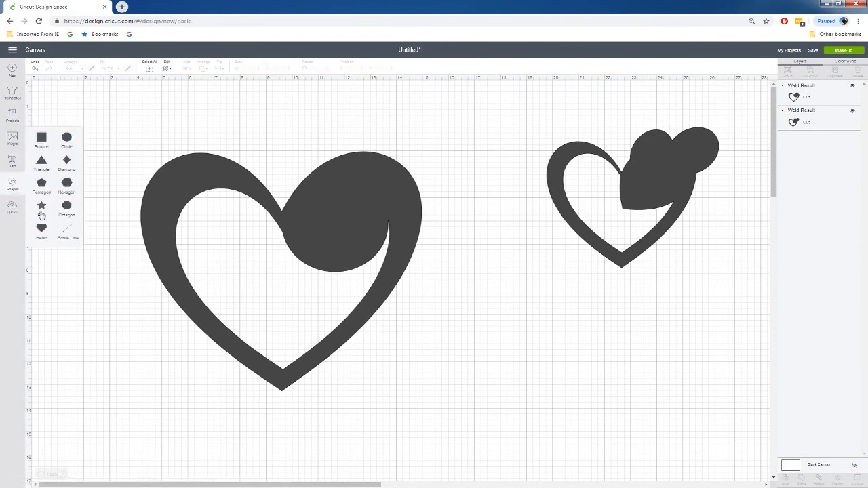
click(67, 162)
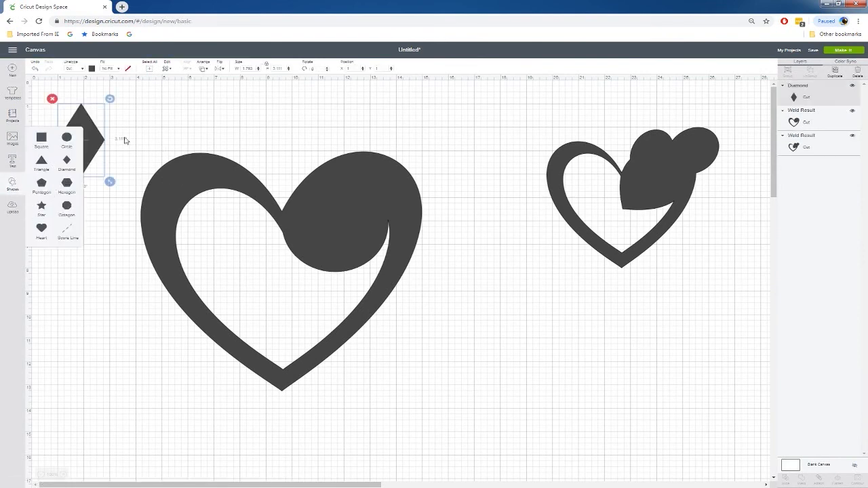
key(ctrl+v)
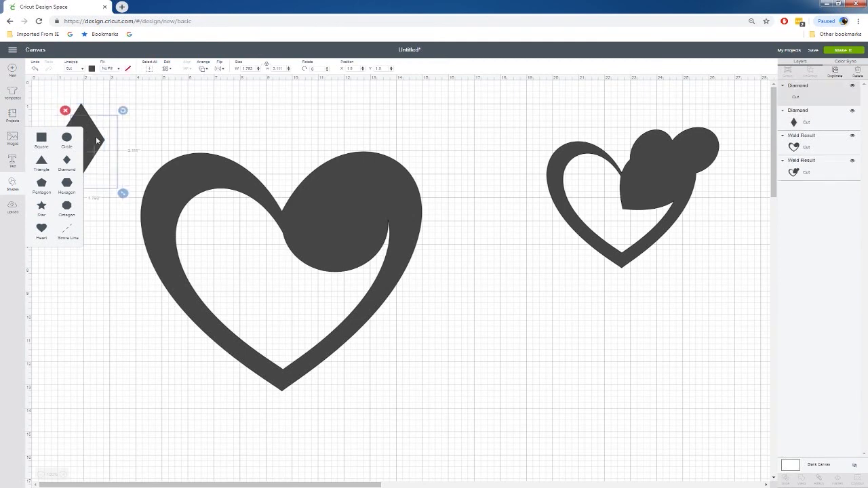
drag(98, 136, 366, 158)
Weld the right ear diamond to the heart and head shape
drag(411, 131, 310, 219)
right_click(310, 219)
click(324, 366)
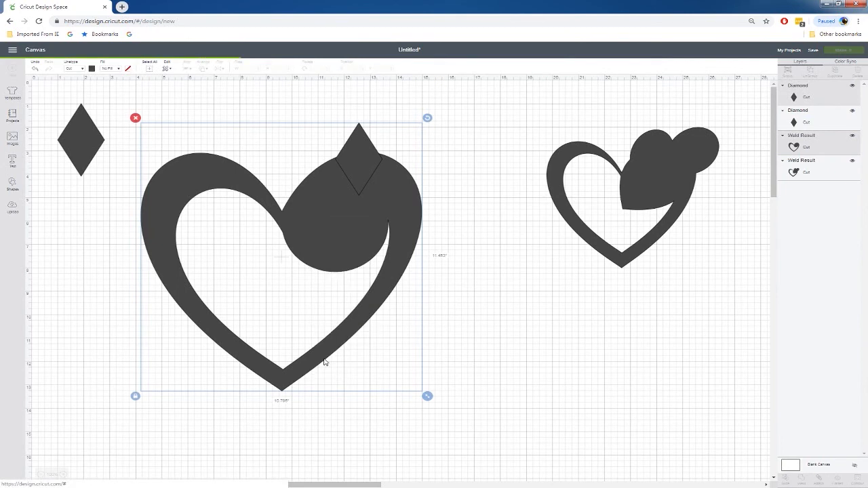
Place the spare diamond as the left ear, tilt it counterclockwise and shift the heart shape so the ear's tip protrudes from the head
drag(84, 141, 299, 175)
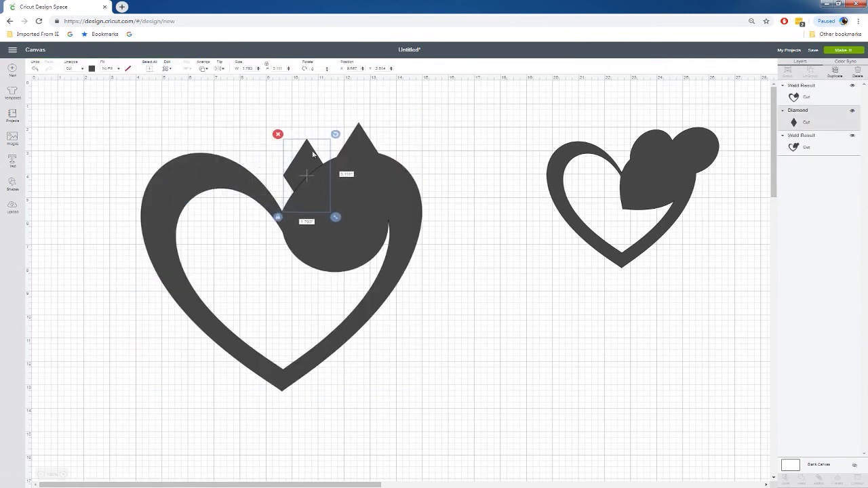
drag(336, 134, 291, 135)
drag(289, 166, 286, 159)
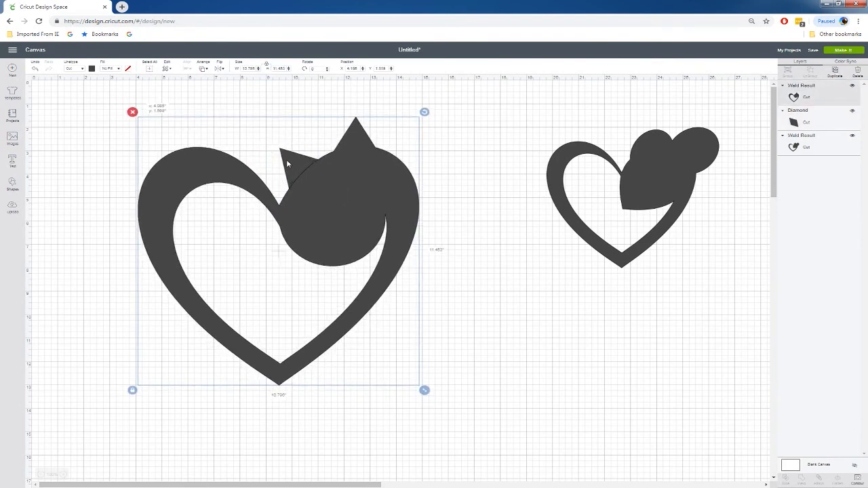
drag(409, 123, 425, 157)
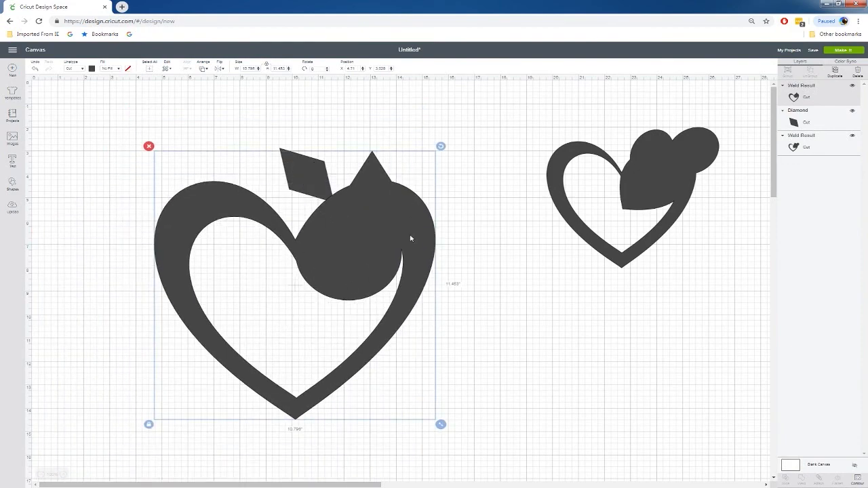
drag(411, 238, 372, 263)
drag(345, 298, 337, 215)
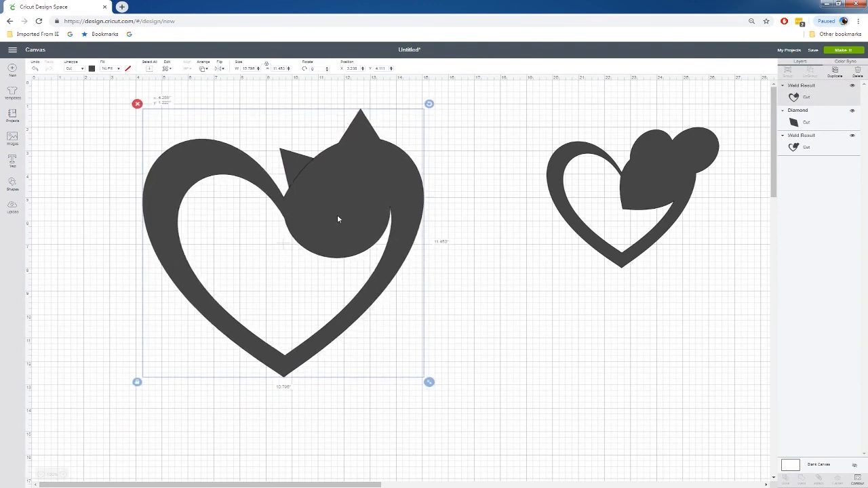
Weld the tilted left ear diamond to the heart and head shape
drag(452, 113, 217, 296)
right_click(304, 230)
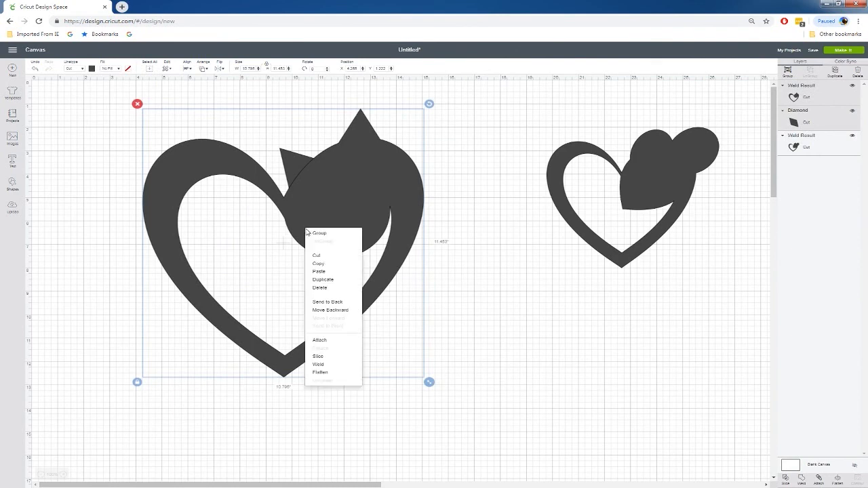
click(325, 367)
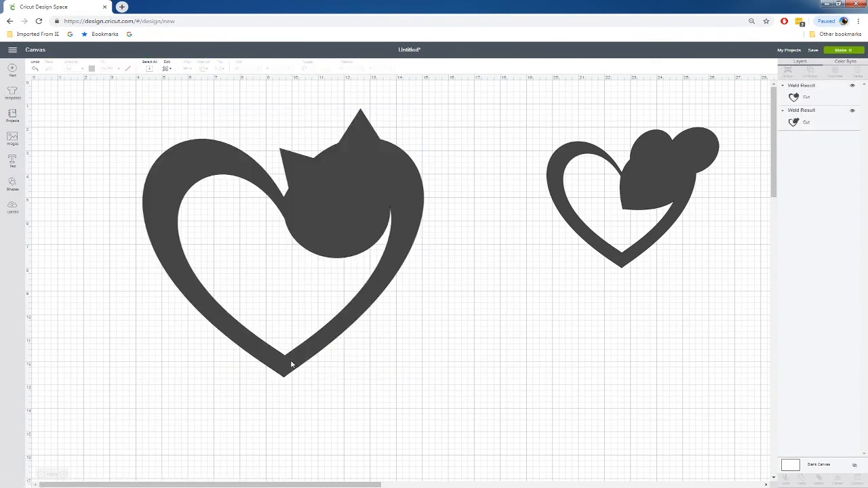
Add another diamond, shrink and tilt it to an eye about 0.7 by 0.8 inches, and place it on the cat's face
click(11, 183)
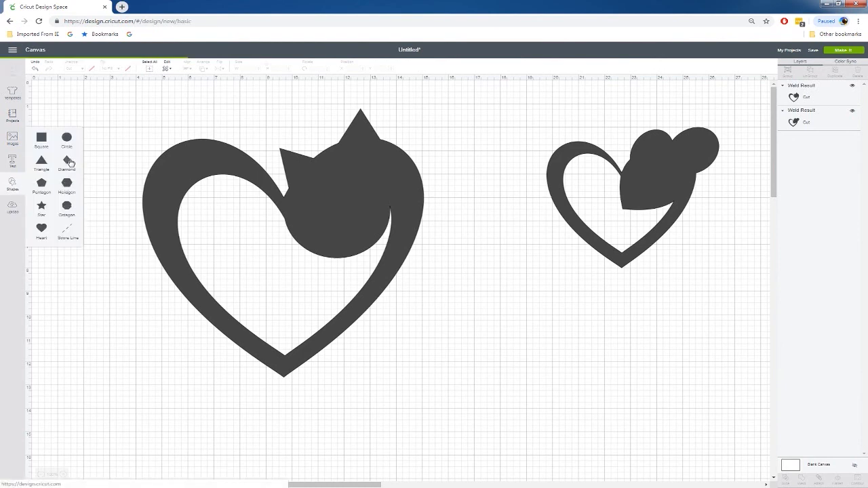
click(68, 161)
drag(96, 150, 103, 173)
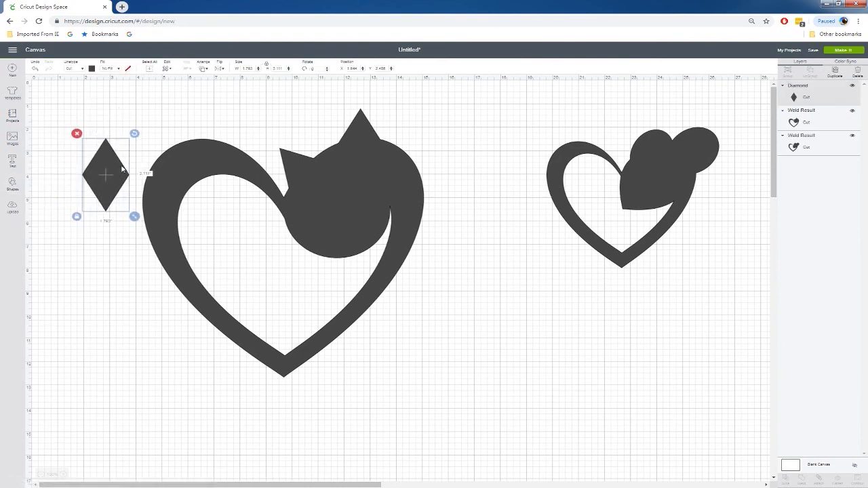
drag(137, 135, 355, 163)
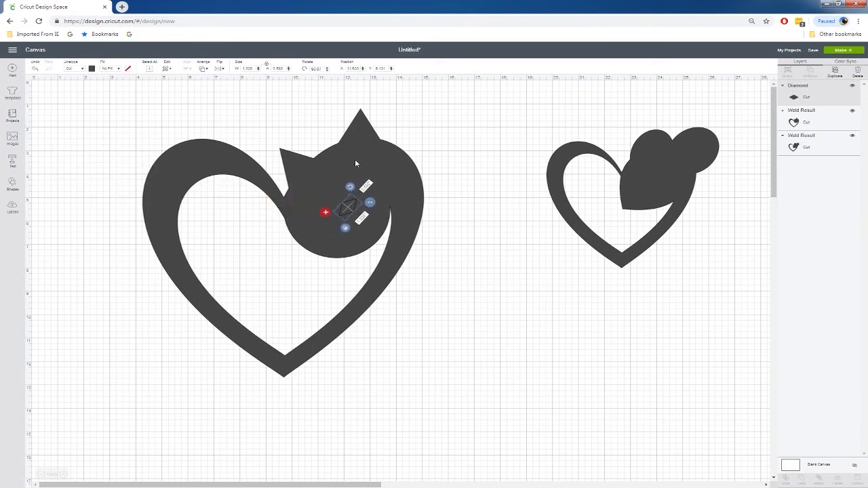
click(427, 148)
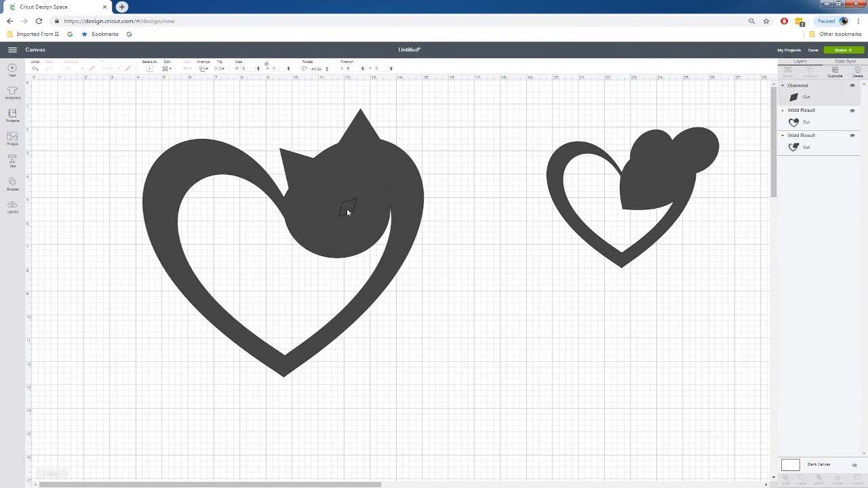
click(347, 212)
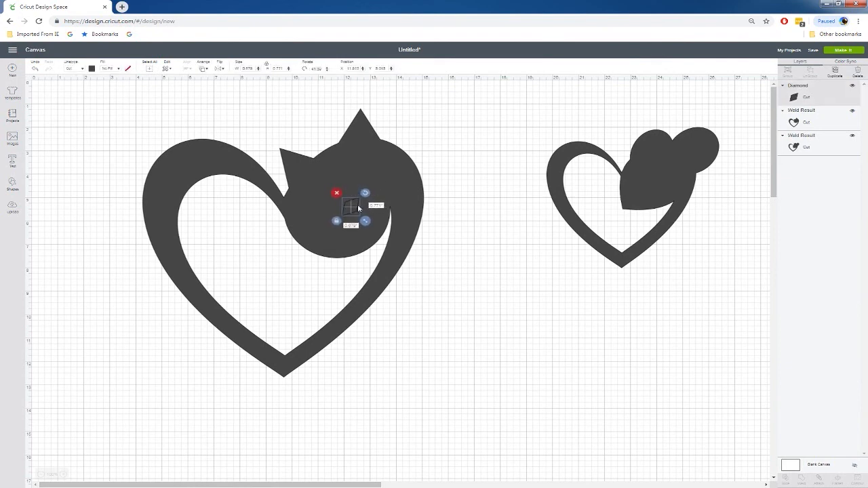
Slice the eye diamond out of the cat head and heart shape
drag(438, 125, 282, 306)
right_click(341, 241)
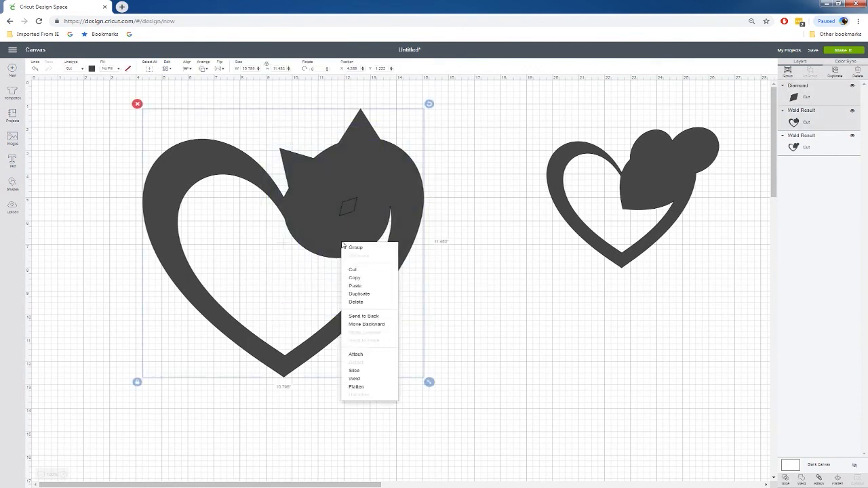
click(365, 374)
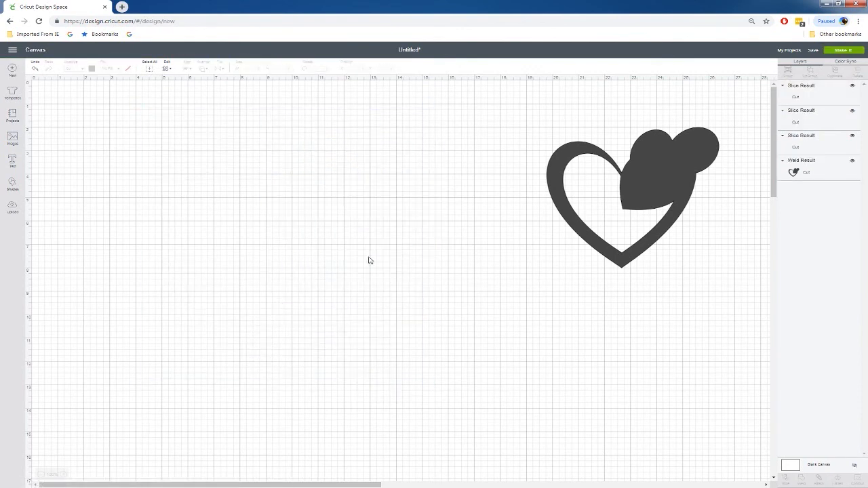
Move the cat heart off the cut-out eye pieces and delete both leftover diamonds
drag(347, 226, 230, 240)
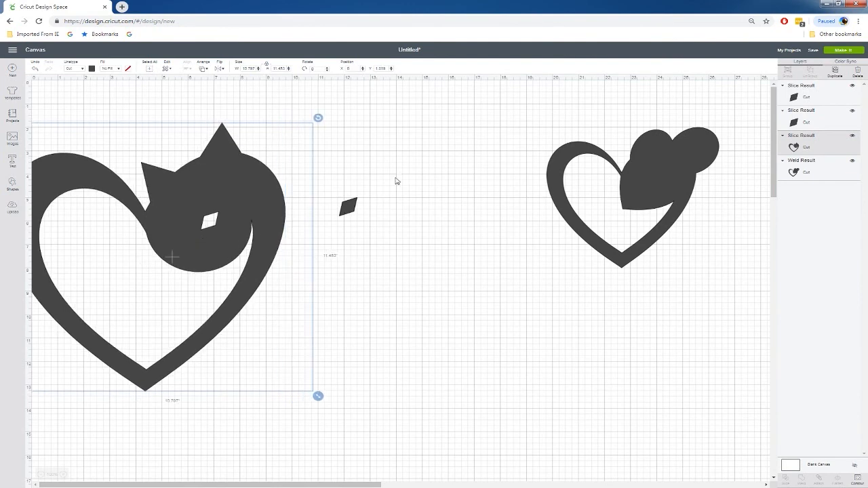
drag(395, 179, 339, 247)
key(Delete)
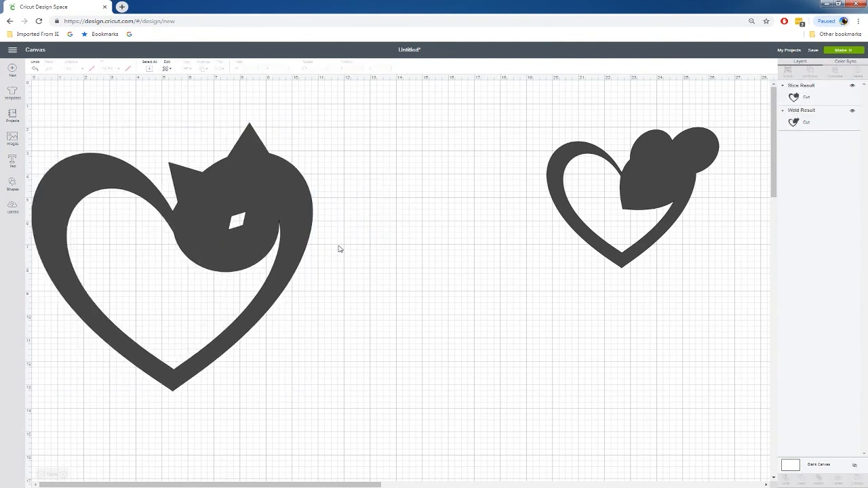
Place the mouse heart beside the cat heart and enlarge it to about 12.3 by 11.2 inches
drag(296, 220, 338, 190)
drag(676, 148, 514, 150)
drag(547, 272, 695, 406)
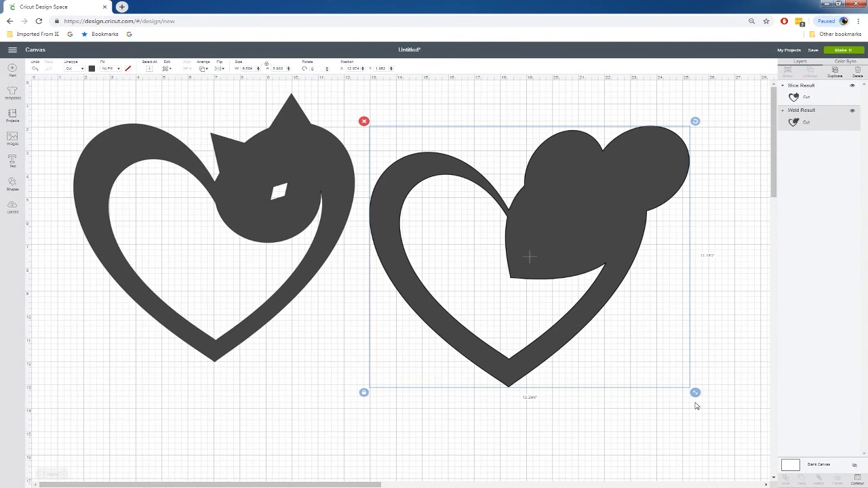
Add a circle, shrink it to about 0.5 inches and place it on the mouse head as an eye
click(13, 183)
click(68, 140)
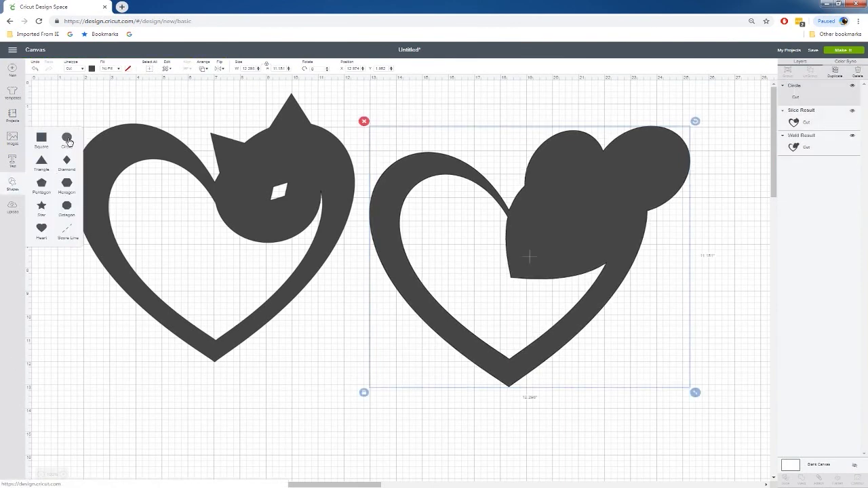
drag(174, 184, 576, 216)
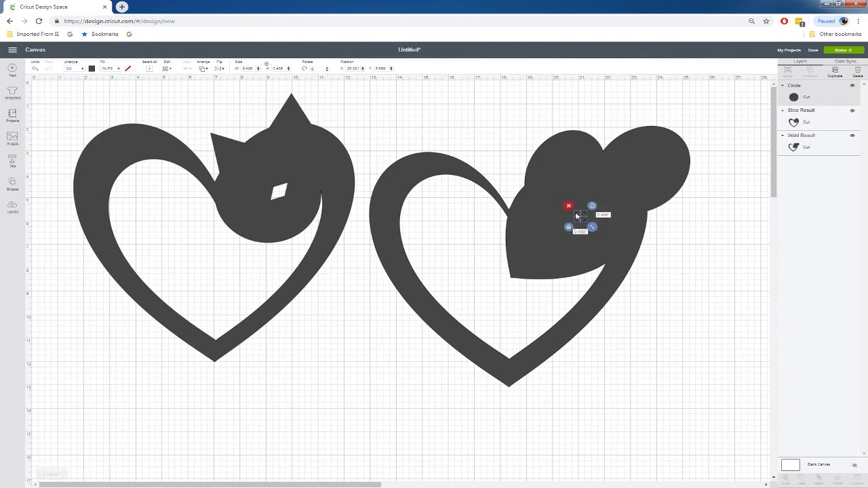
Slice the eye circle out of the mouse heart and delete the leftover circles
drag(469, 123, 645, 300)
right_click(608, 241)
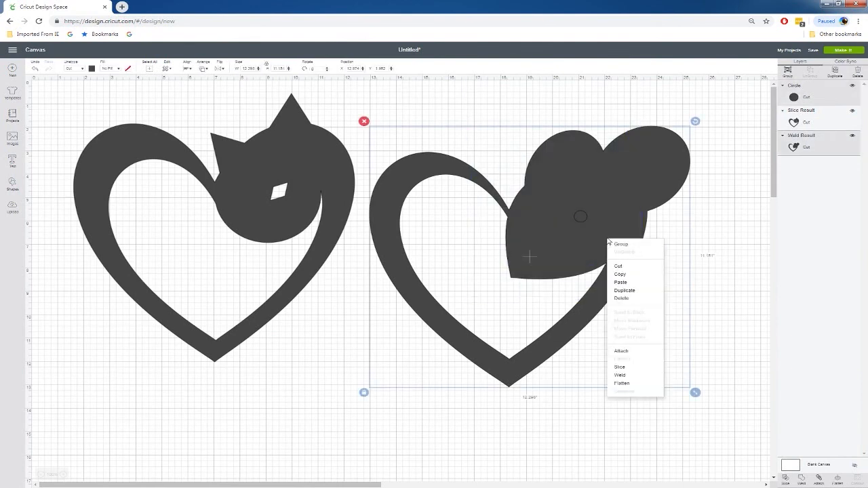
click(634, 367)
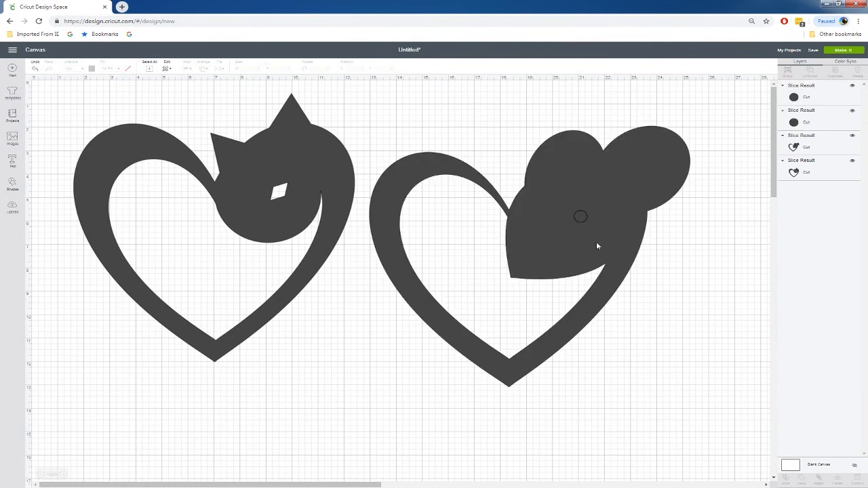
drag(552, 246, 415, 252)
drag(642, 194, 561, 252)
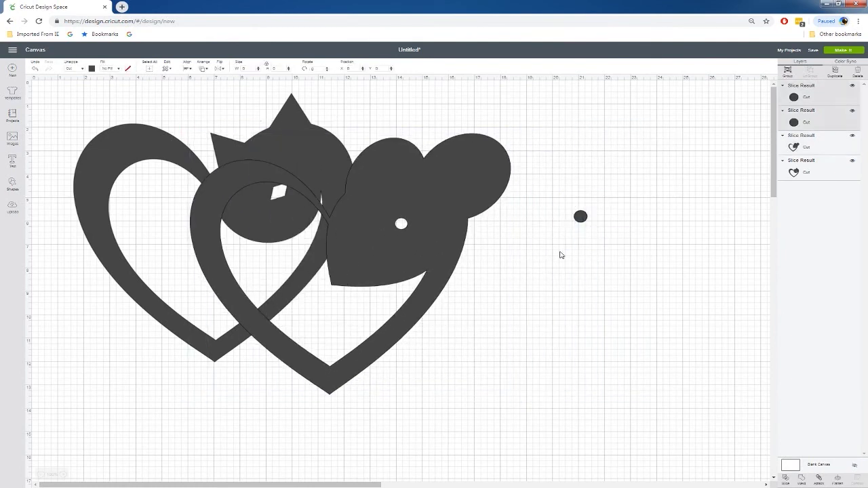
key(Delete)
Arrange the mouse heart and cat heart side by side with their bottom tips level
drag(465, 220, 634, 209)
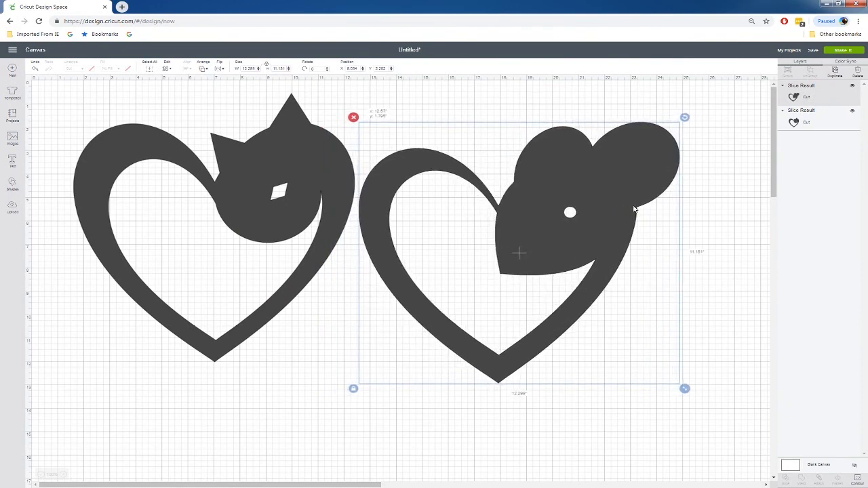
click(307, 163)
drag(307, 164, 303, 184)
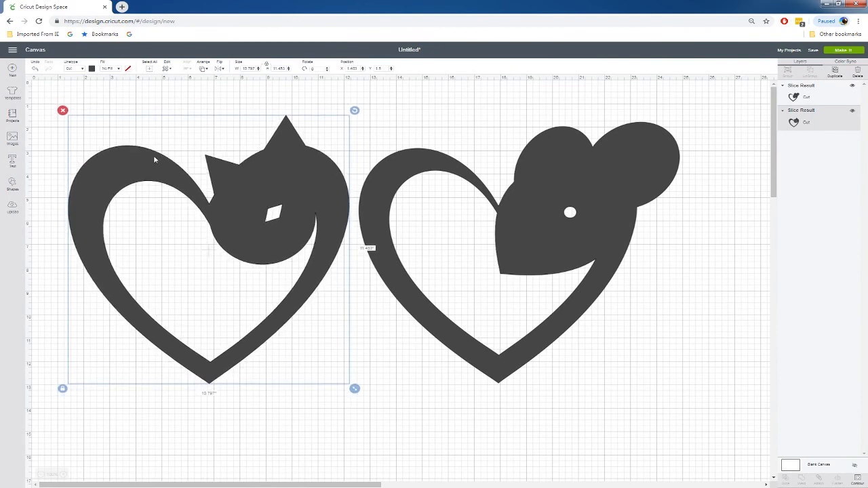
Add a circle about 0.7 inches wide on the cat heart's upper left lobe and place a duplicate above the two hearts
click(14, 184)
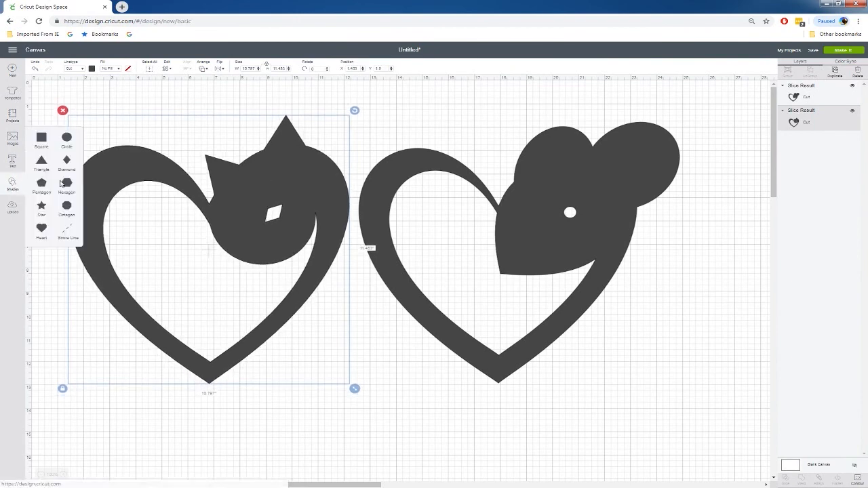
click(73, 145)
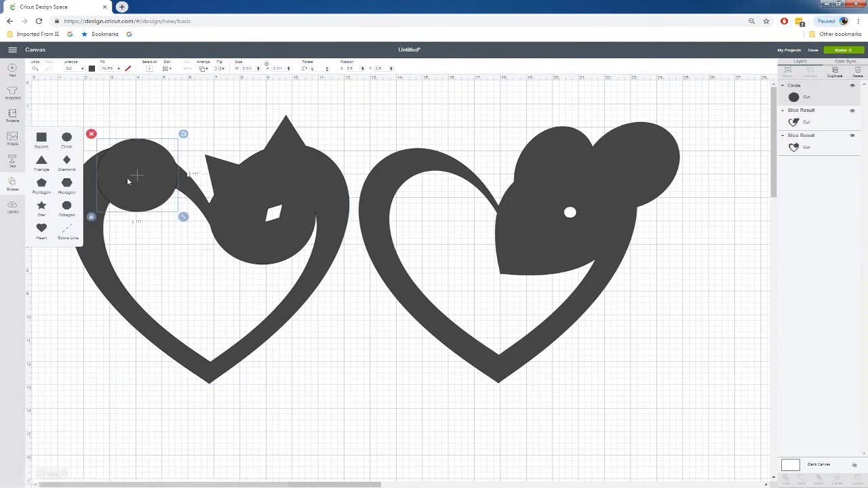
drag(163, 200, 322, 173)
key(ctrl+d)
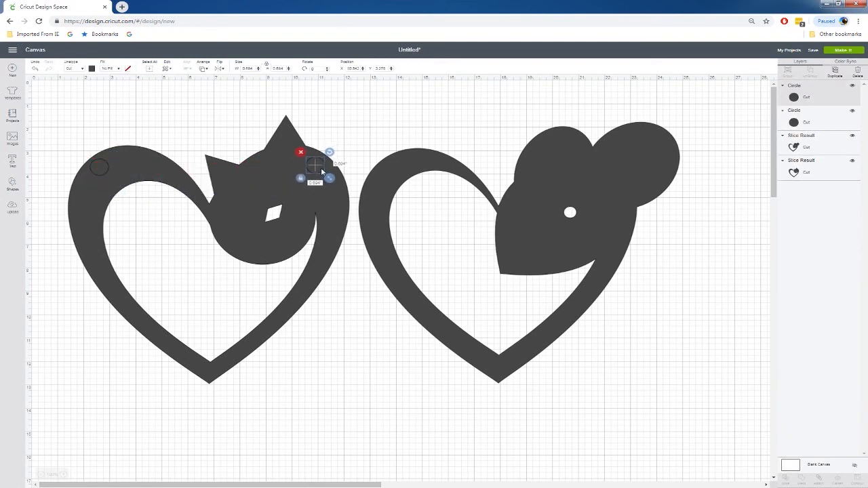
drag(321, 172, 378, 113)
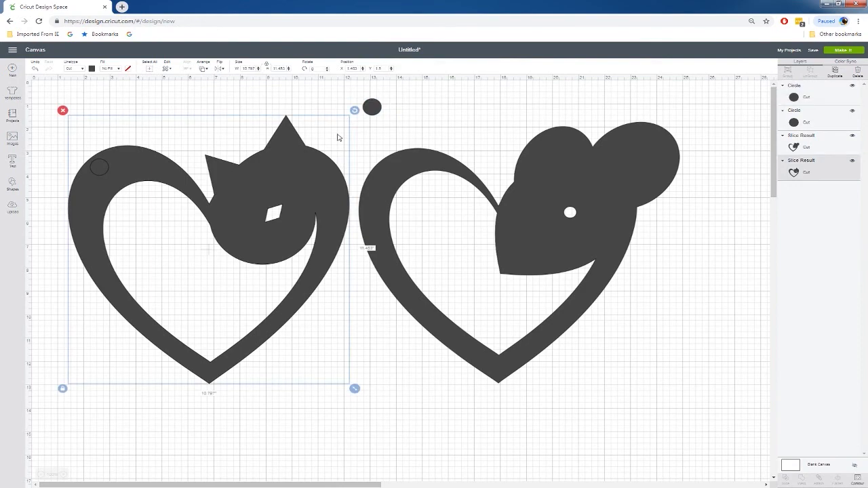
Rotate the cat heart clockwise until its left lobe is on top, and place the circle there, shrunk to about 0.4 inches
drag(354, 111, 372, 108)
drag(99, 169, 178, 133)
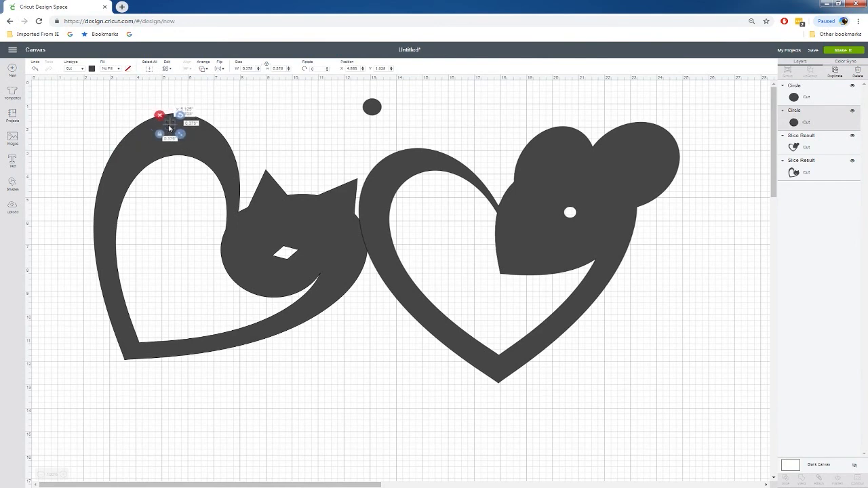
click(274, 135)
Slice the small circle out of the top of the cat heart as a hanging hole
drag(227, 97, 171, 140)
right_click(170, 148)
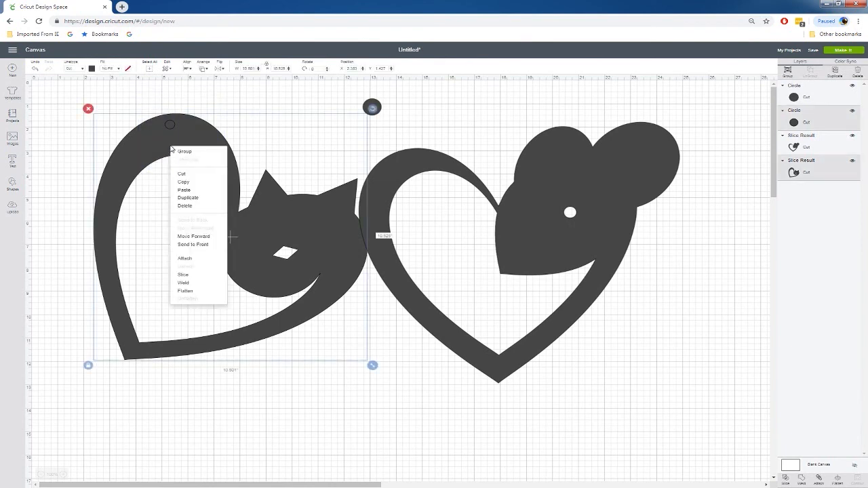
click(183, 276)
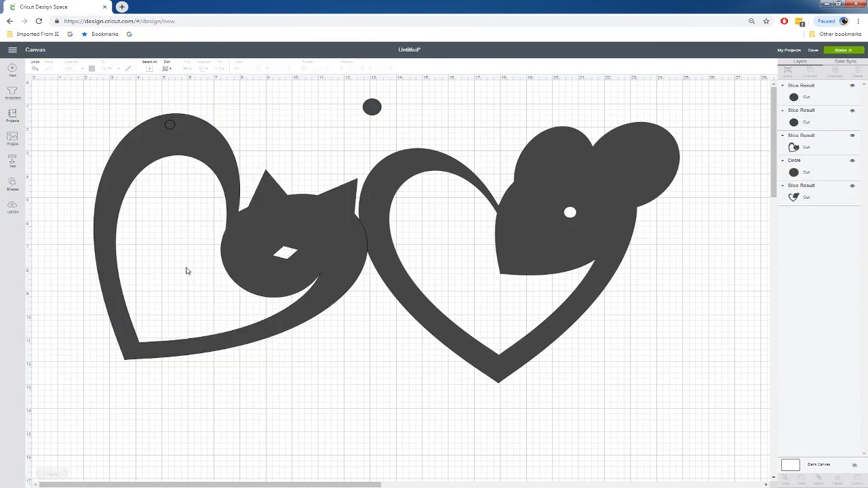
Rotate the mouse heart clockwise and place one of the cut-out circles from the cat heart on top of its left lobe
click(179, 139)
drag(170, 127, 399, 169)
drag(576, 190, 607, 232)
drag(712, 158, 686, 300)
drag(396, 164, 527, 152)
Slice the small circle out of the top of the mouse heart as a hanging hole
drag(588, 116, 522, 179)
right_click(529, 158)
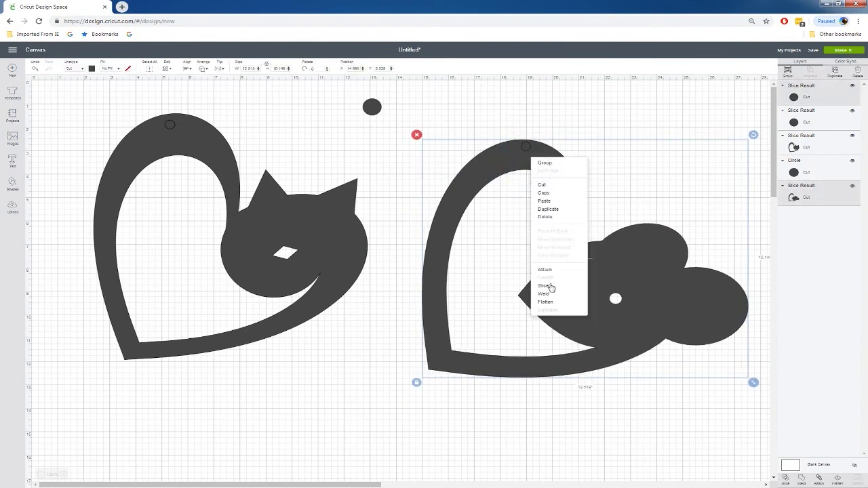
click(546, 290)
Move the cat heart down off its cut-out circle, and delete that circle and the spare larger circle
drag(323, 219, 323, 294)
drag(145, 109, 190, 145)
key(Delete)
click(374, 104)
key(Delete)
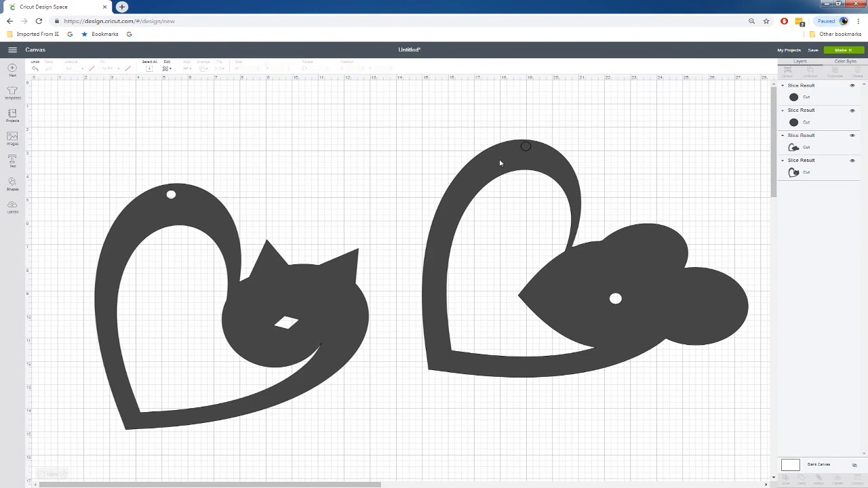
Move the mouse heart off its leftover circles, delete them and arrange the two finished hearts side by side
drag(535, 164, 536, 200)
drag(508, 126, 544, 160)
key(Delete)
drag(542, 197, 530, 175)
drag(331, 263, 345, 222)
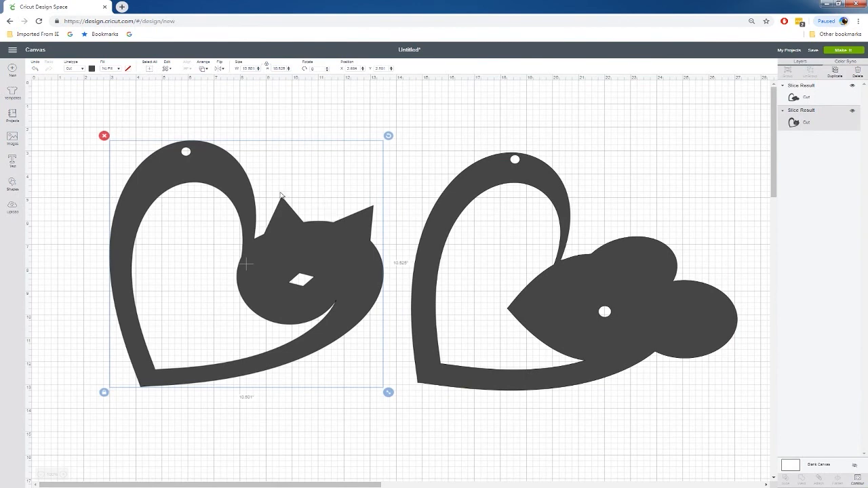